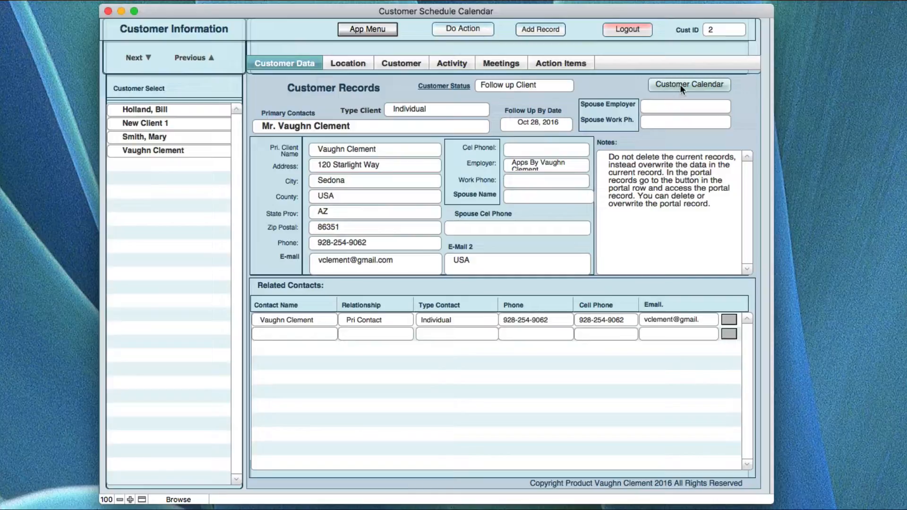
Open the customer calendar and bring up the "Reminder: Sample Record" appointment on November 11 for editing
click(679, 84)
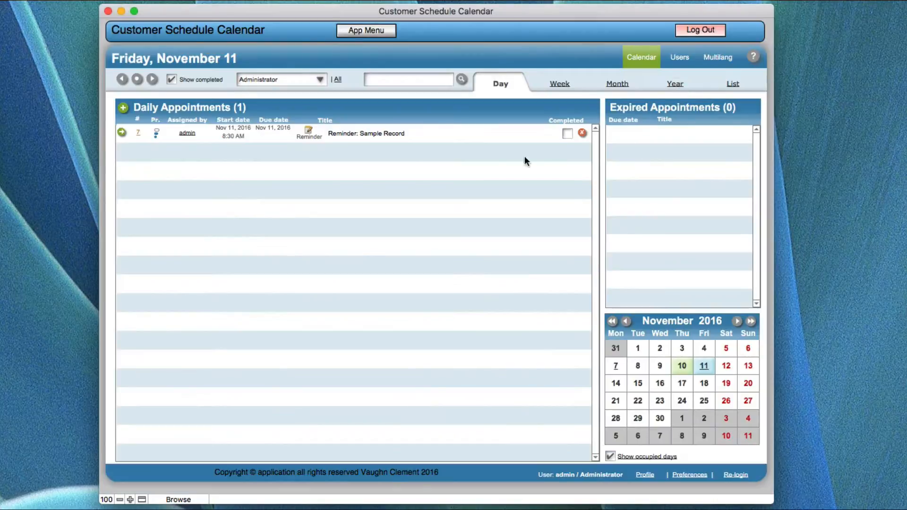
click(348, 134)
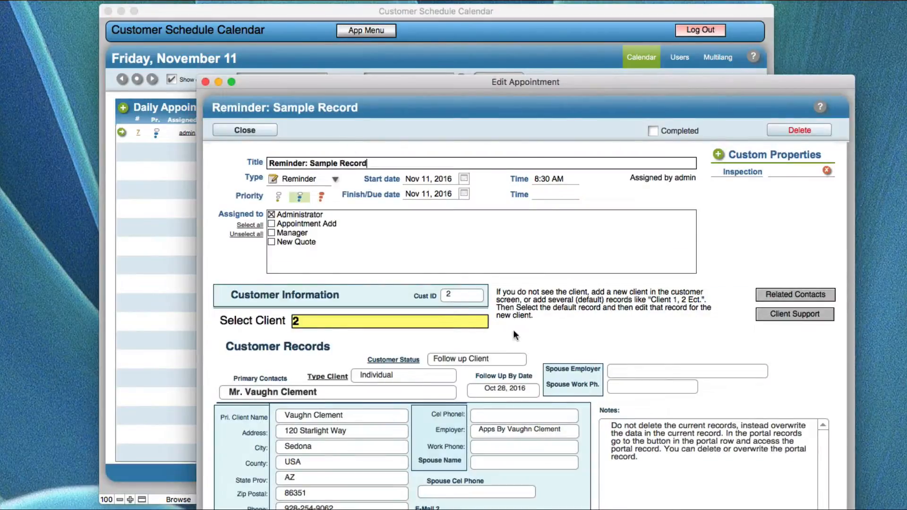
drag(502, 86, 398, 10)
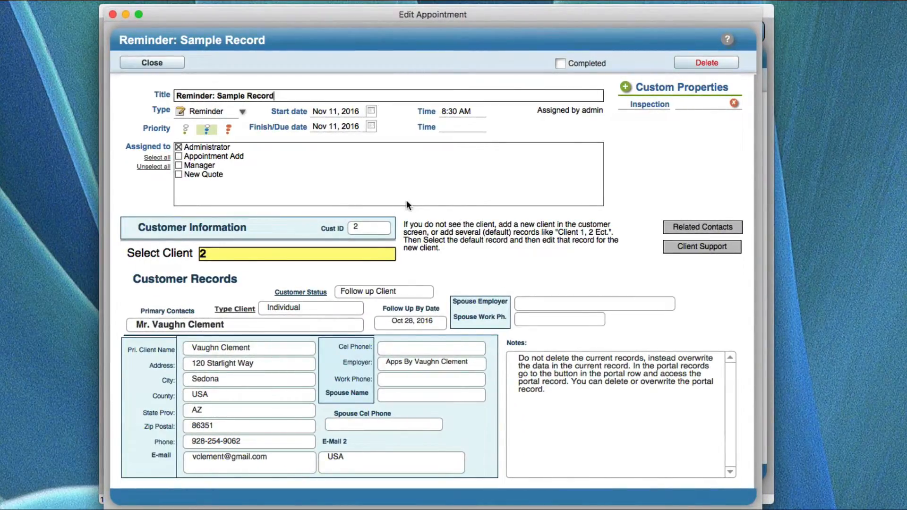
Review the client's location map and customer details in Client Support, as well as the appointment's related contacts
click(690, 247)
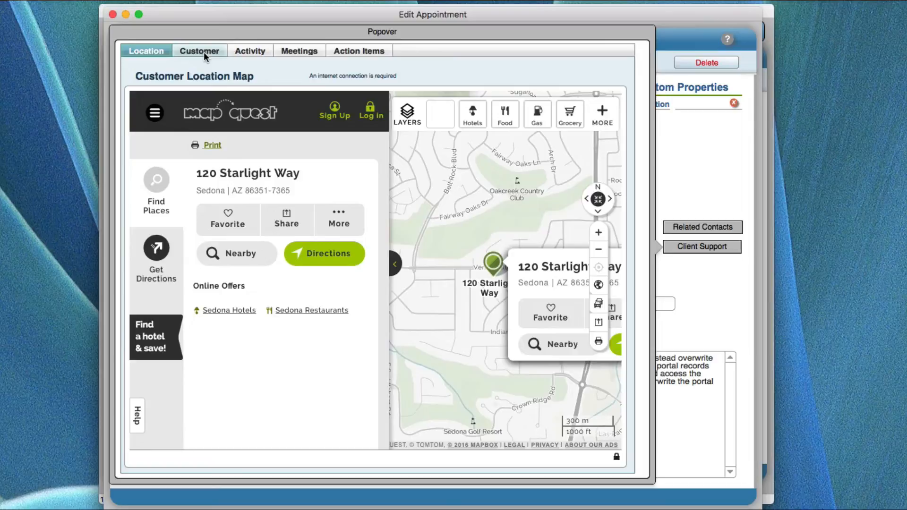
click(204, 51)
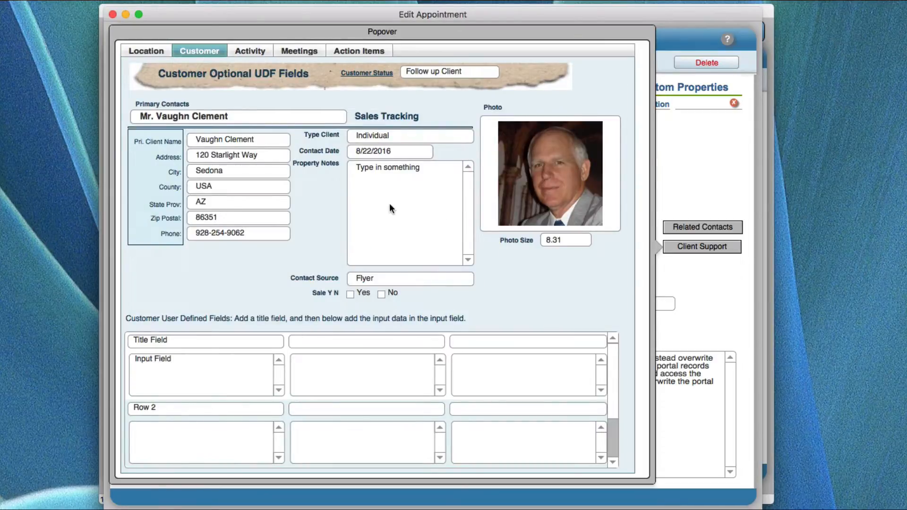
click(686, 196)
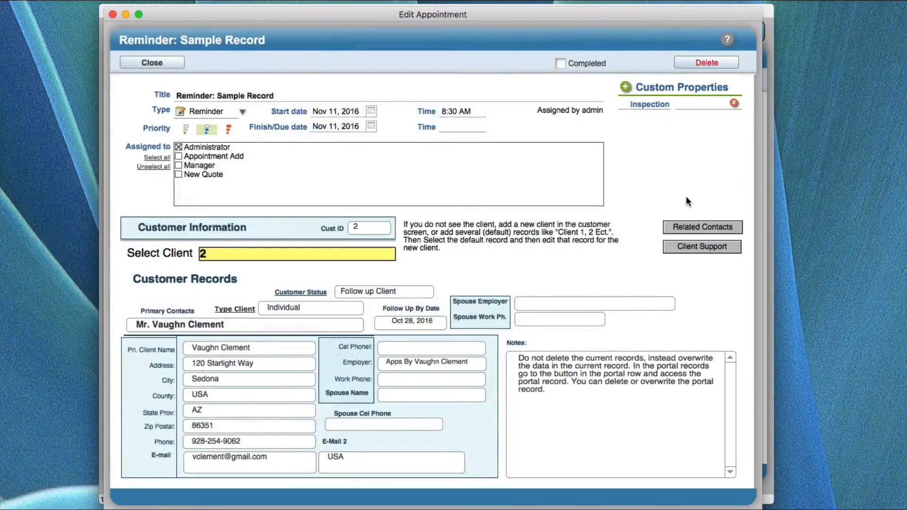
click(692, 228)
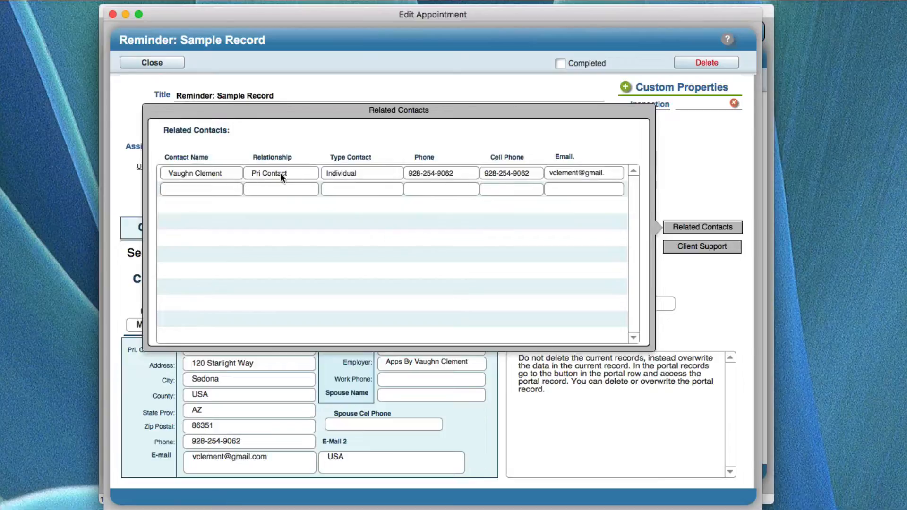
click(675, 189)
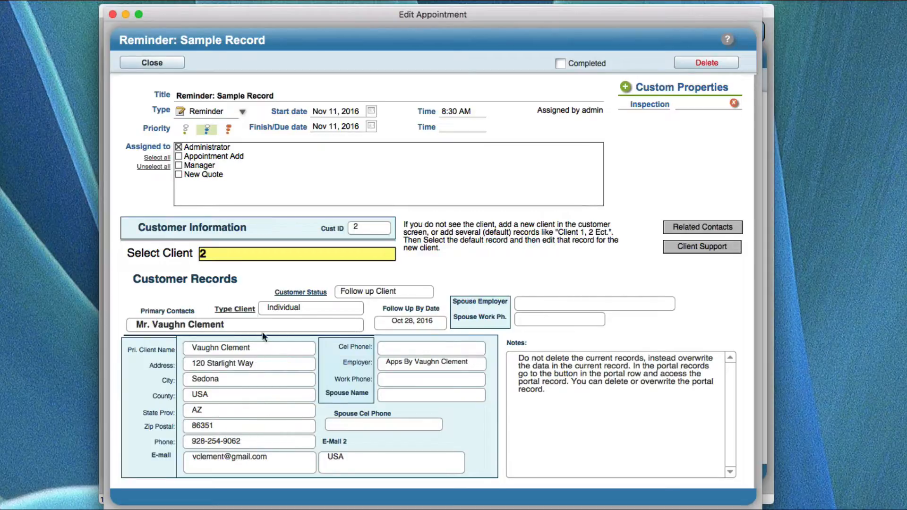
Reselect the appointment's current client from the client list and close the appointment
click(225, 257)
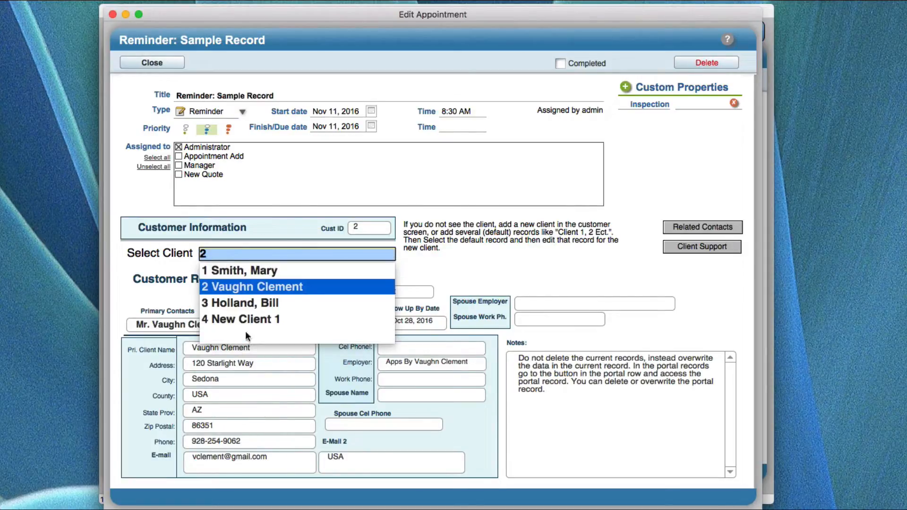
click(218, 287)
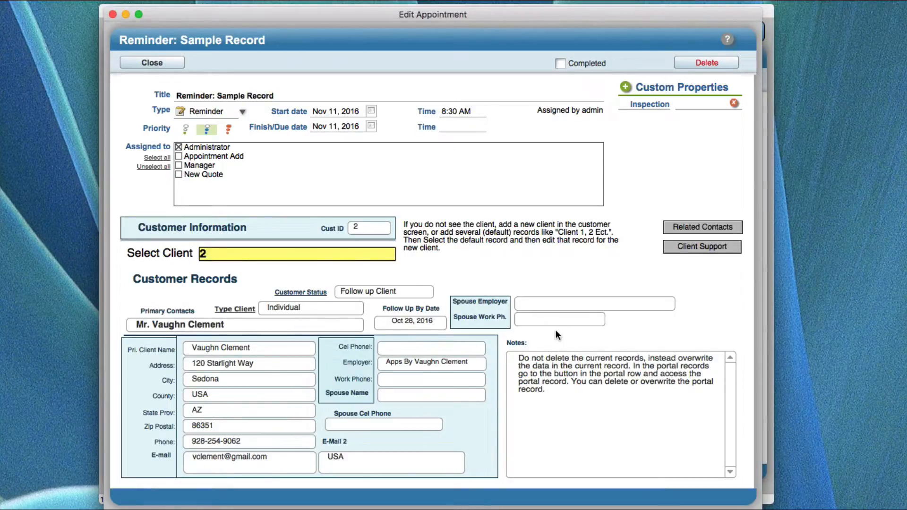
click(169, 62)
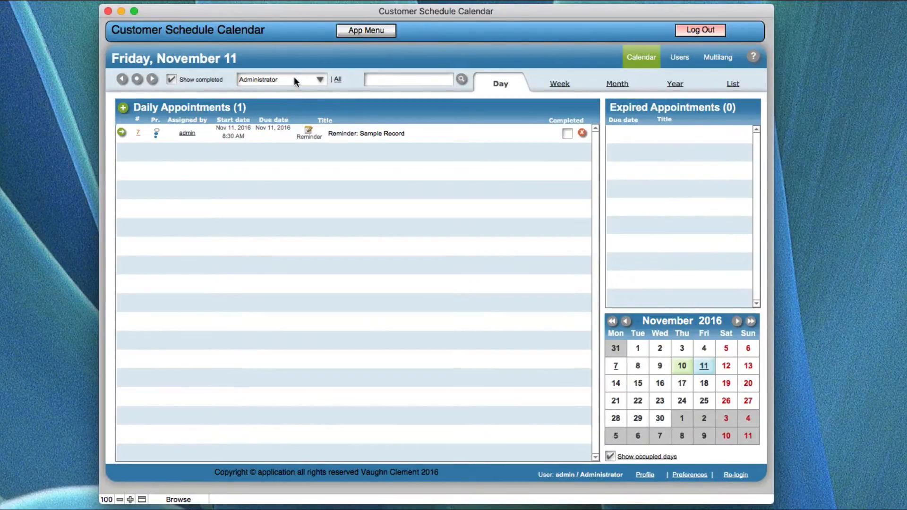
Go to the customer records for adding a new client and view the New Client 1 placeholder and the last listed customer
click(370, 30)
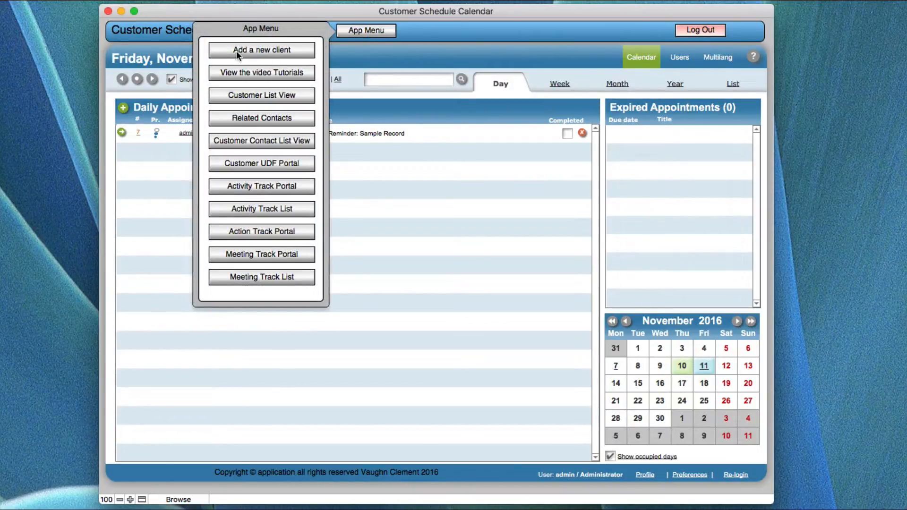
click(256, 51)
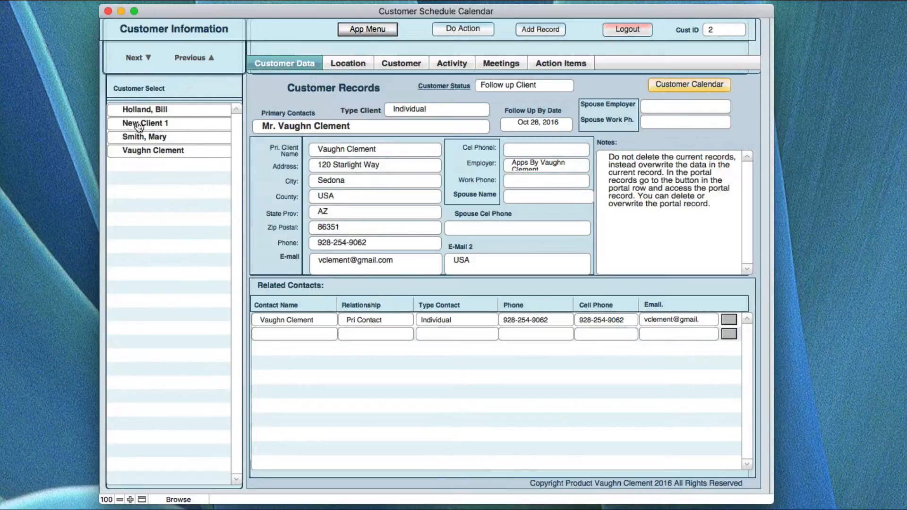
click(171, 124)
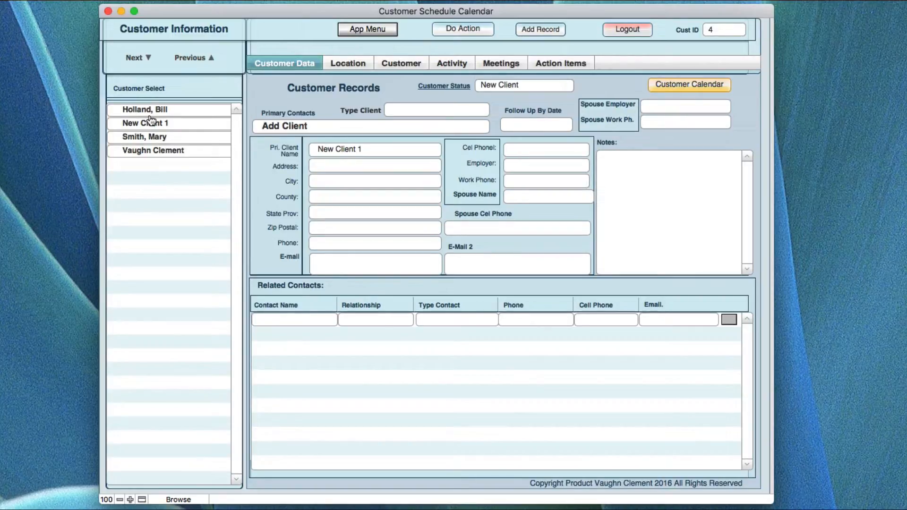
click(147, 151)
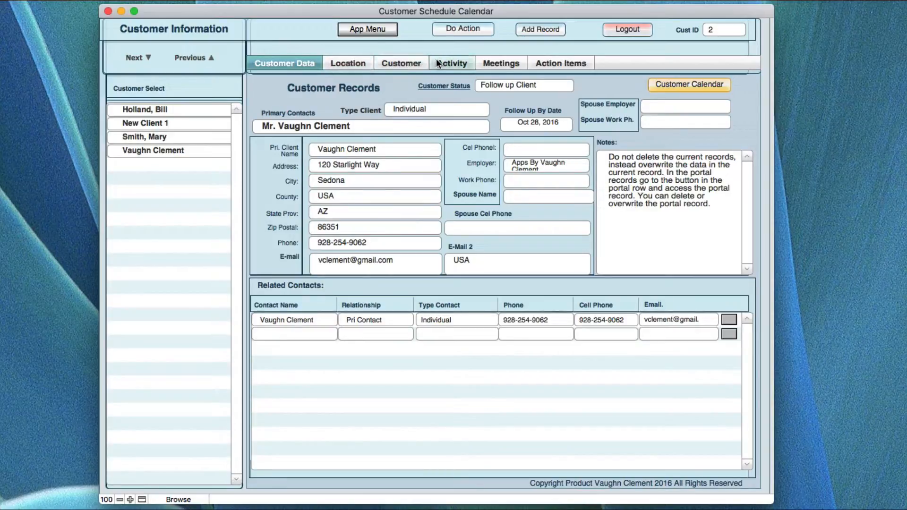
click(377, 31)
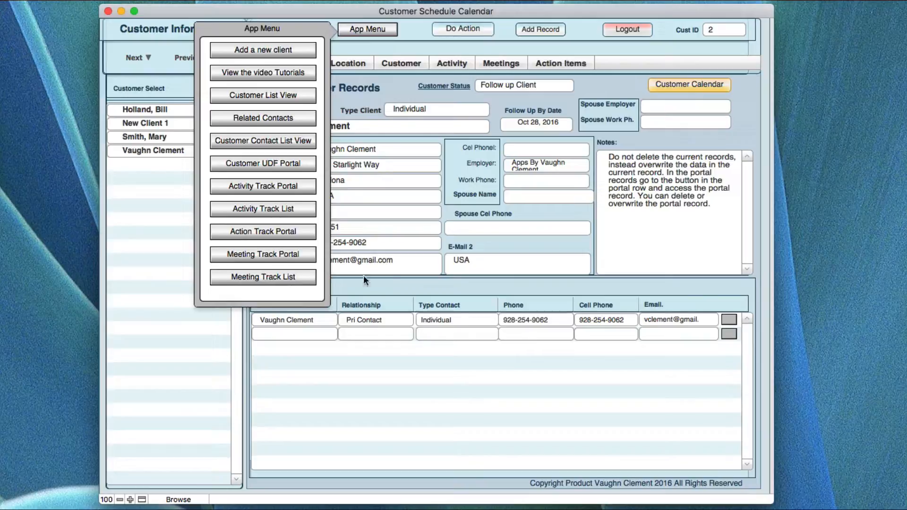
click(495, 49)
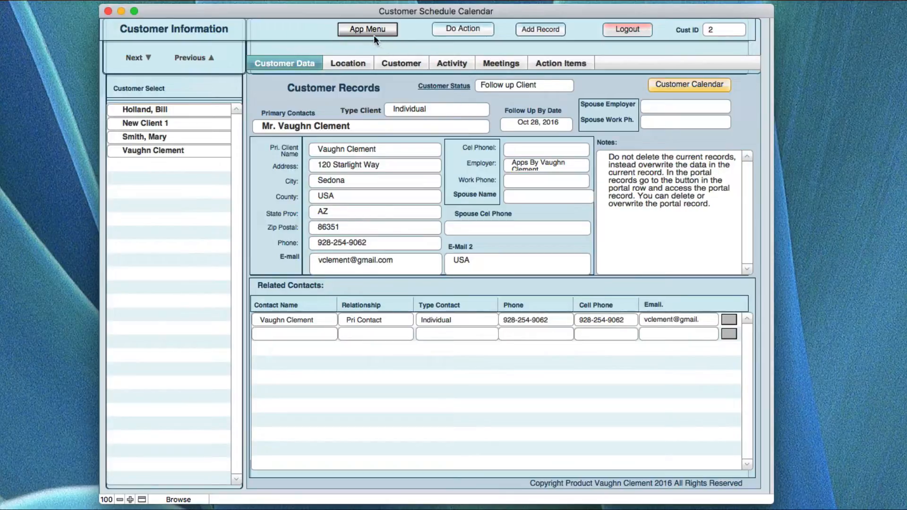
click(469, 30)
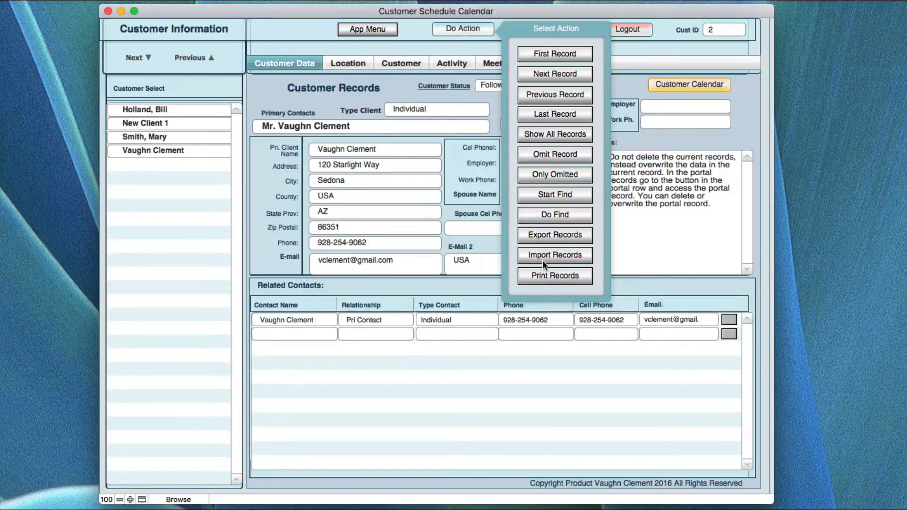
click(459, 50)
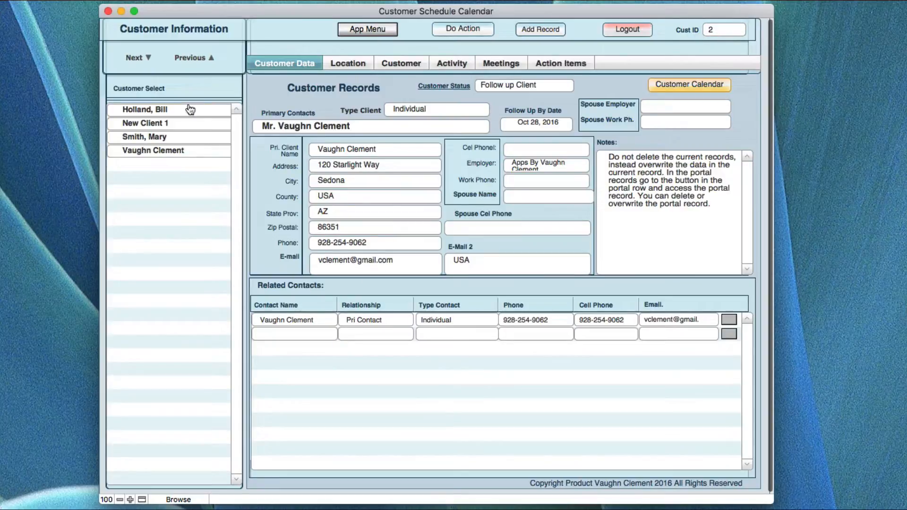
View the records of the first and third customers in the customer list
click(163, 110)
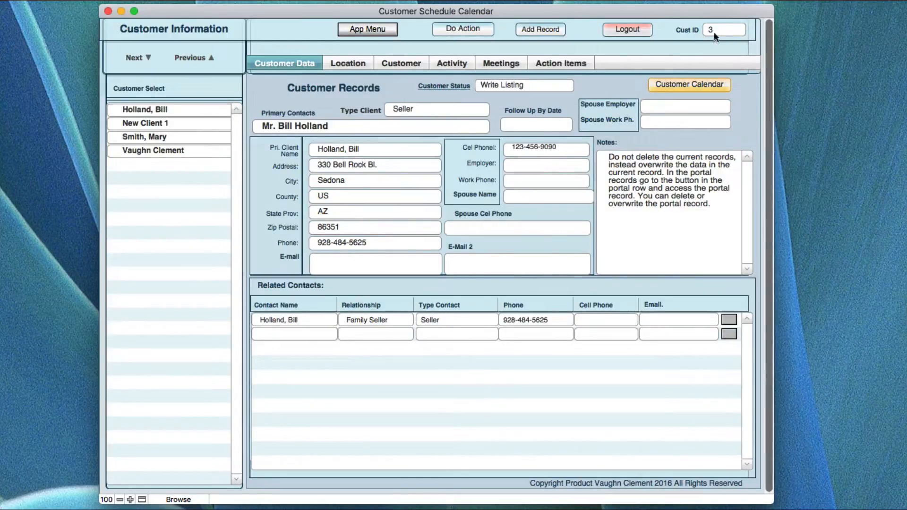
click(156, 136)
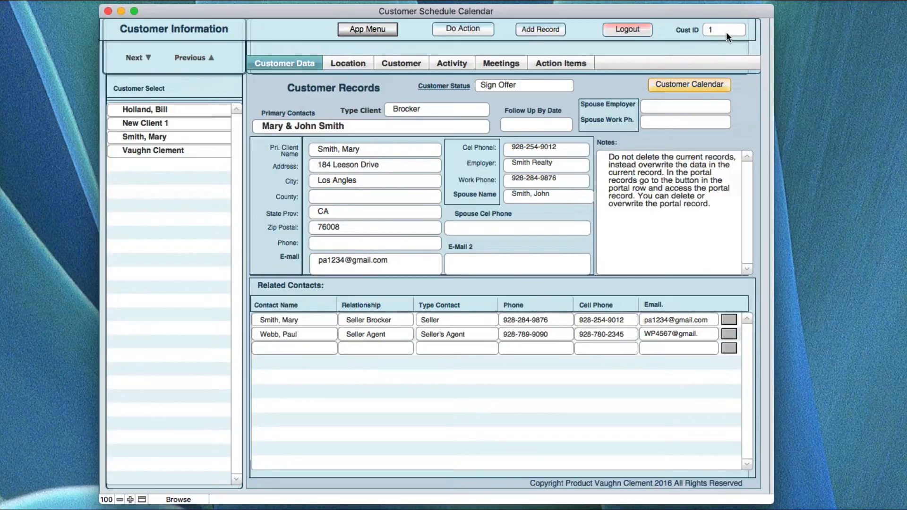
Find the customer record by the client's first name in Pri. Client Name, and view the last two listed customers
click(478, 29)
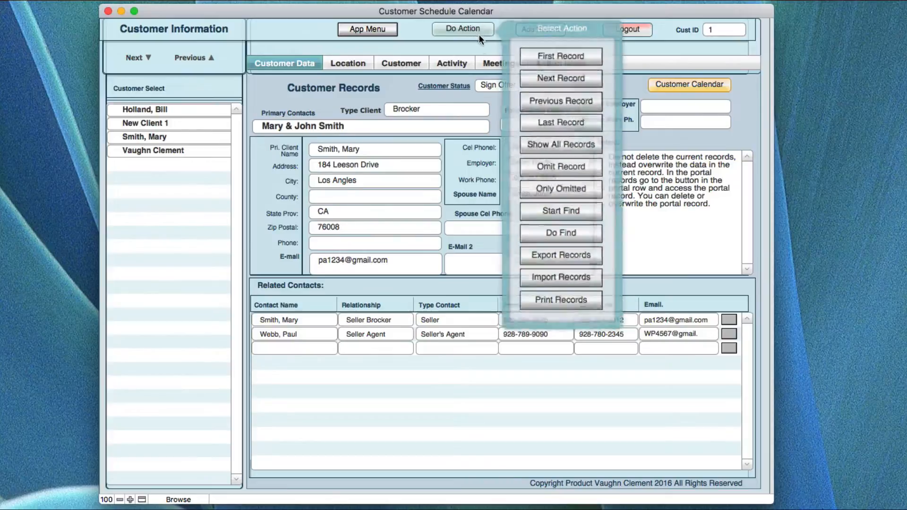
click(556, 195)
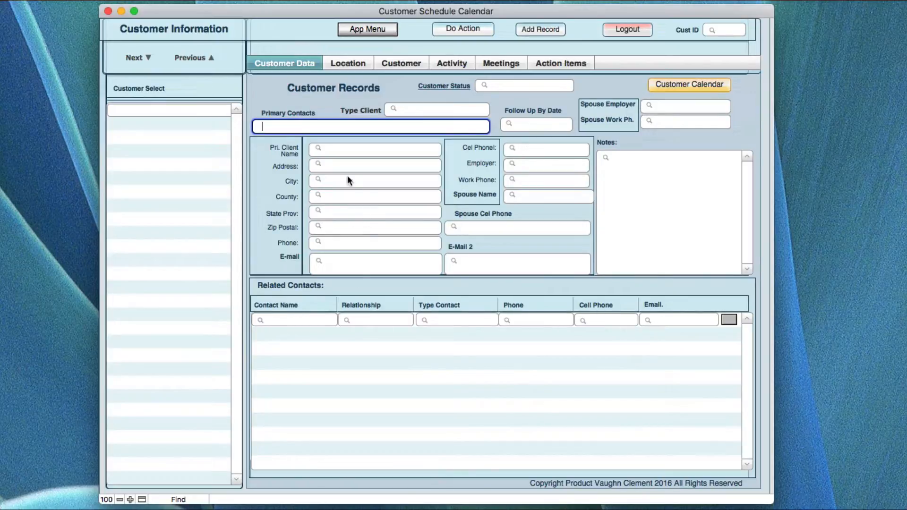
click(344, 149)
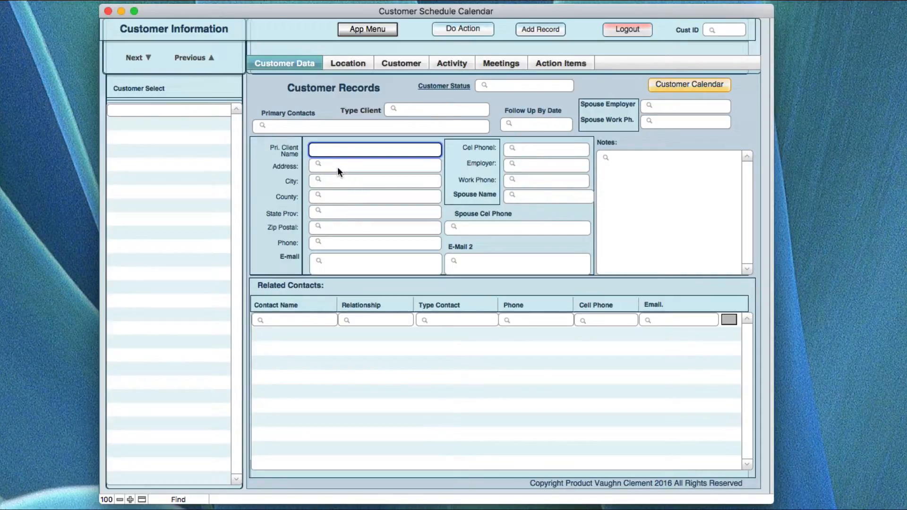
text(Vaughn)
click(485, 30)
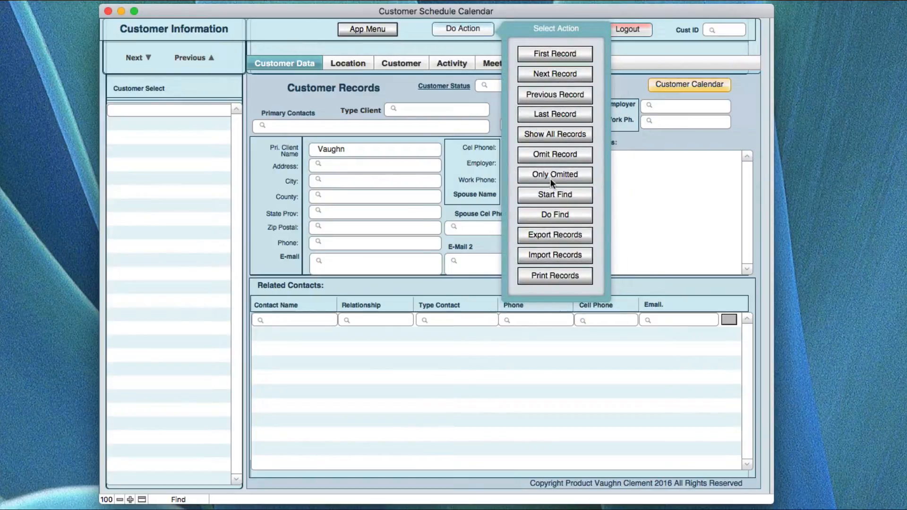
click(547, 216)
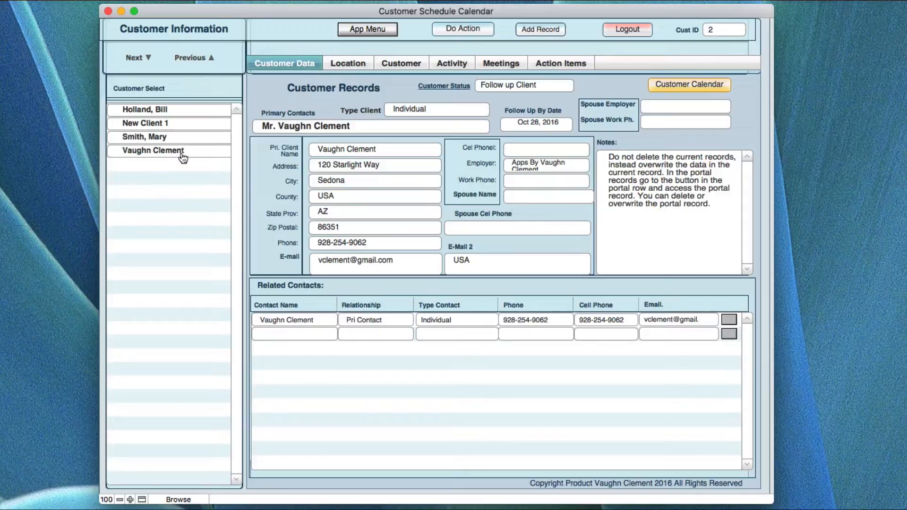
click(168, 137)
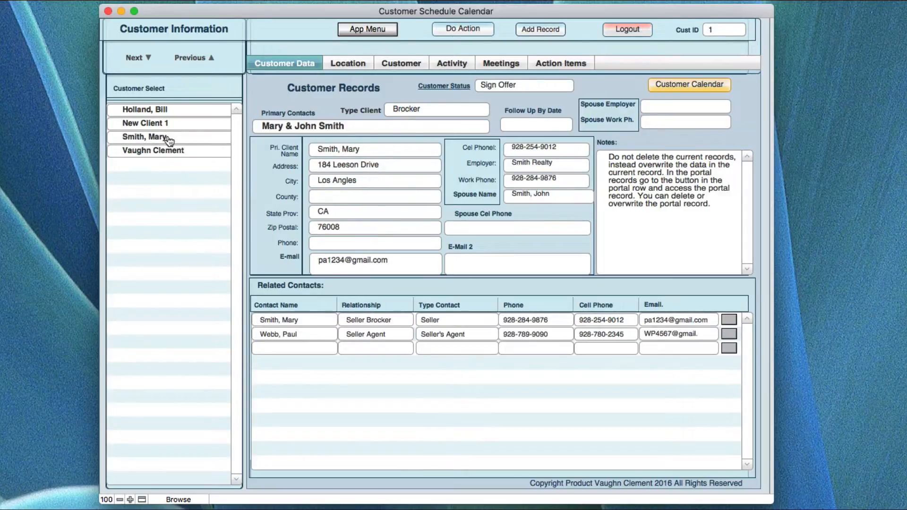
click(168, 150)
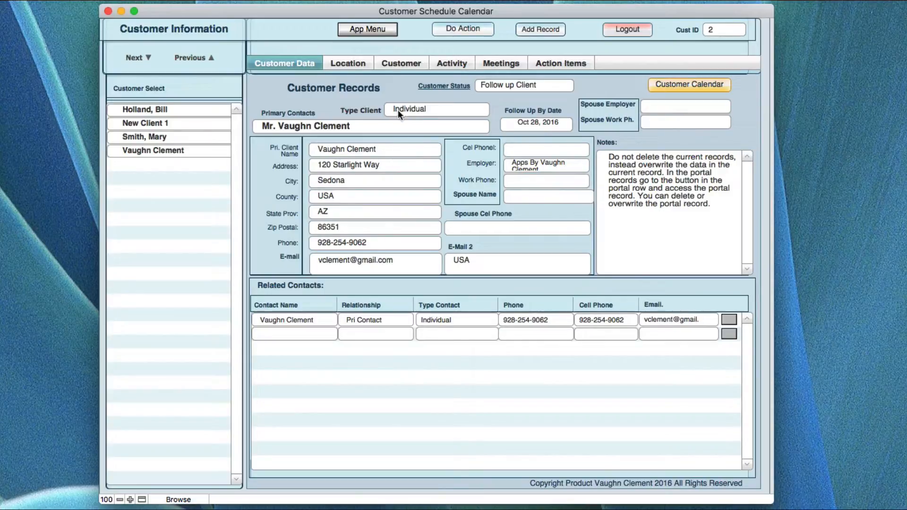
Switch to the Customer List View of all customers and bring up its list of destinations
click(366, 29)
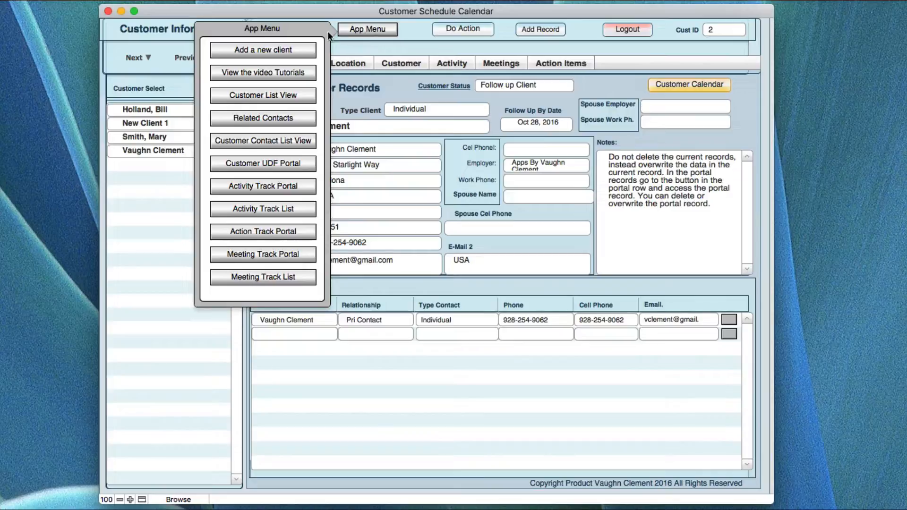
click(261, 95)
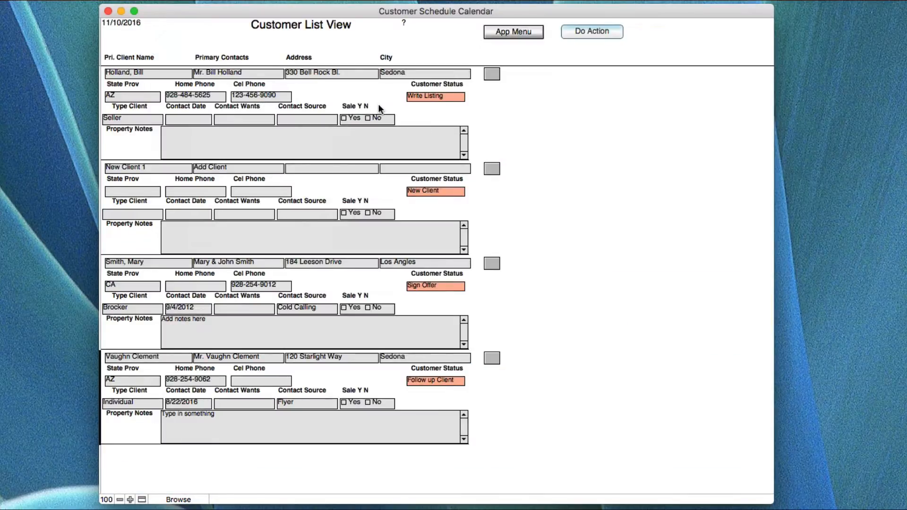
click(518, 33)
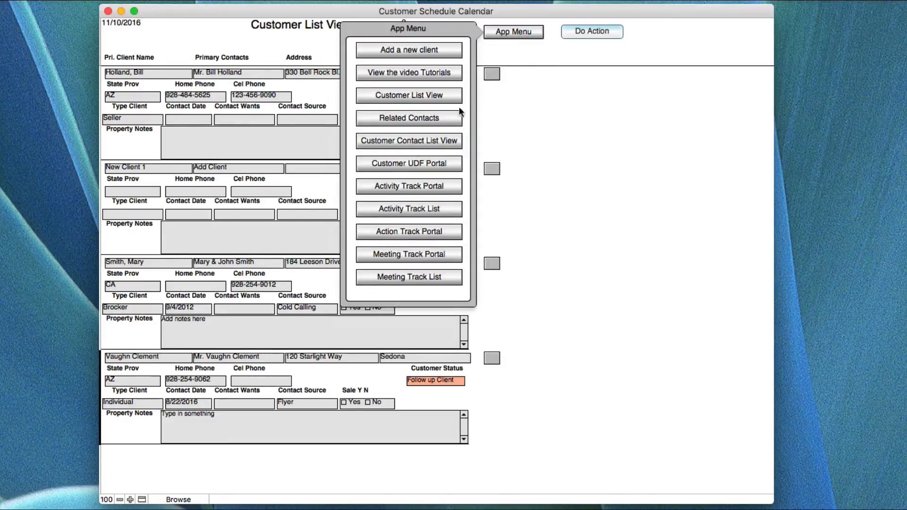
Find the customer in the Customer List View by entering the client's first name under Pri. Client Name
click(573, 31)
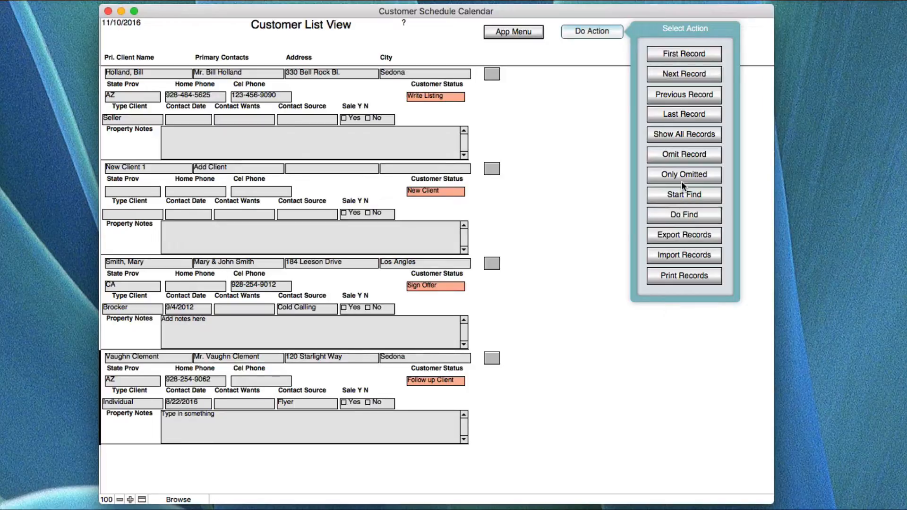
click(680, 197)
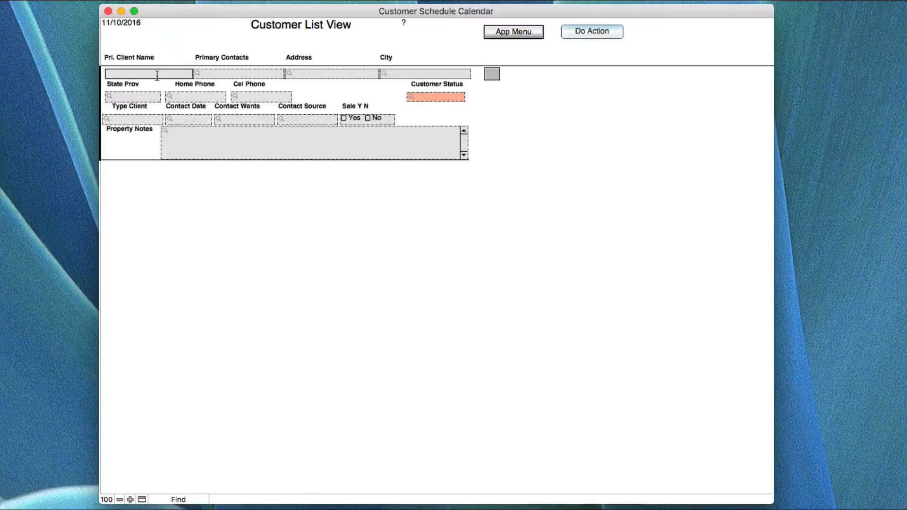
text(Vaughn)
click(596, 32)
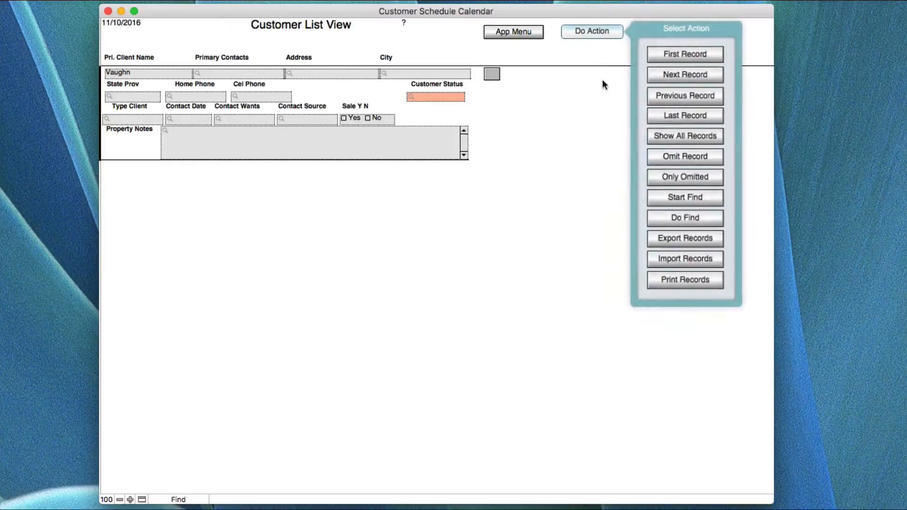
click(676, 214)
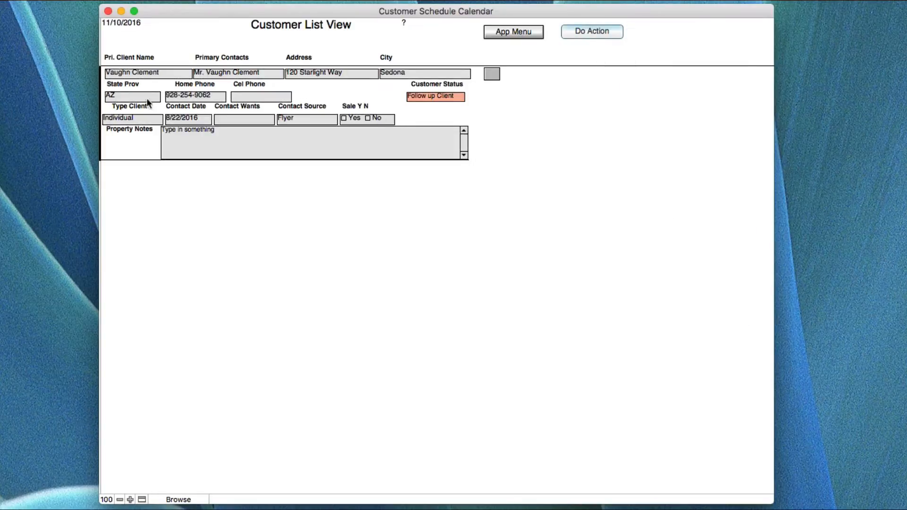
Show all records in the Customer List View and omit the first customer's record
click(588, 31)
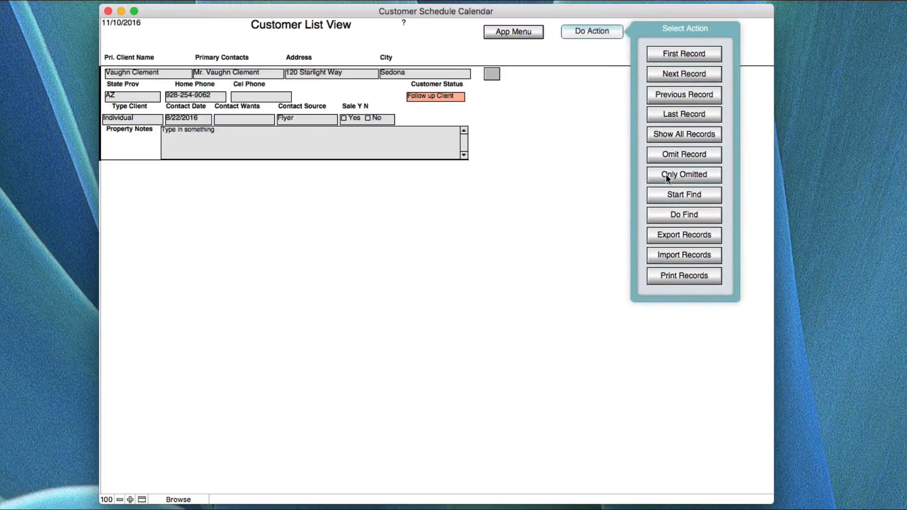
click(669, 136)
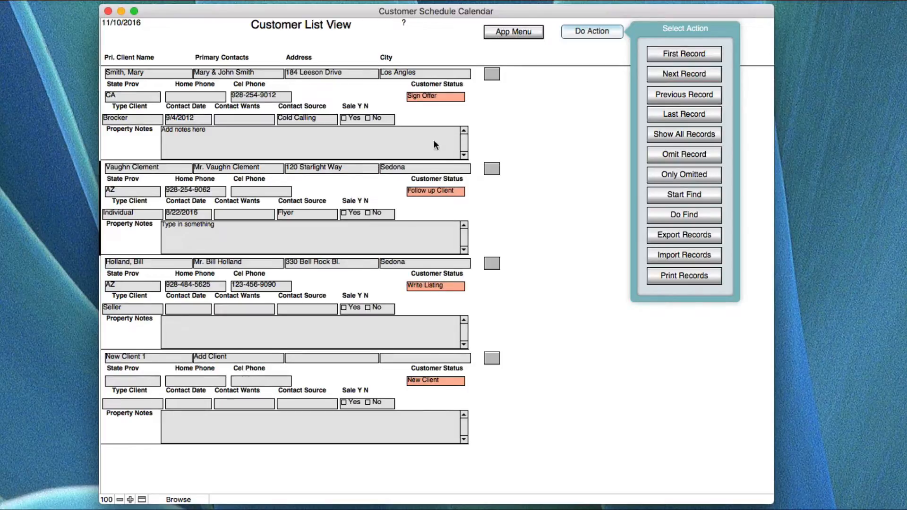
click(387, 102)
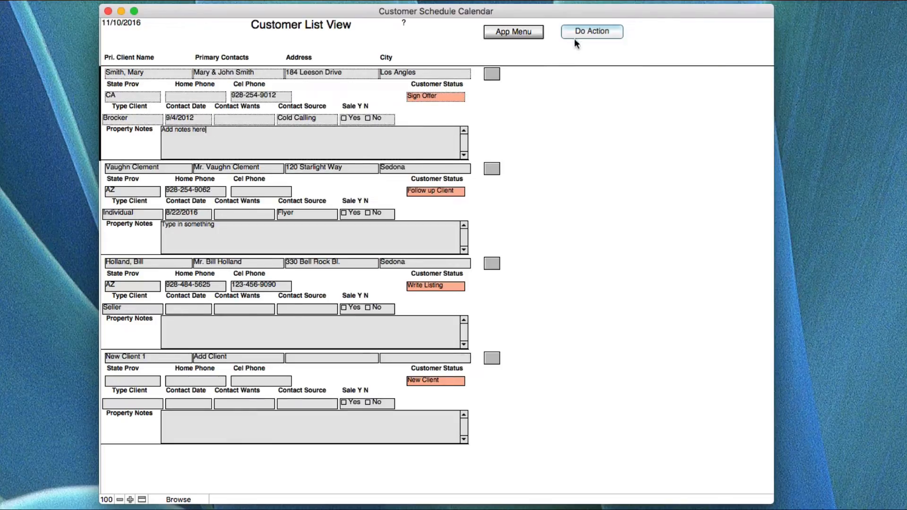
click(583, 30)
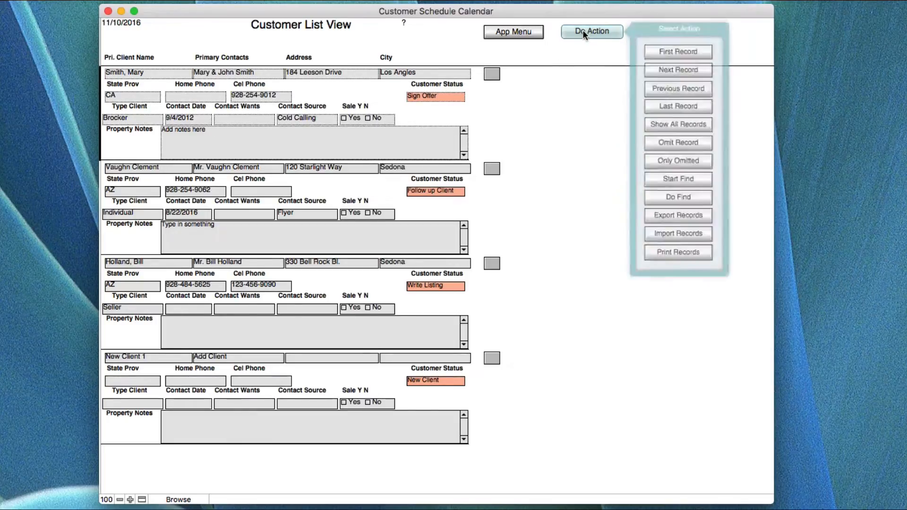
click(668, 171)
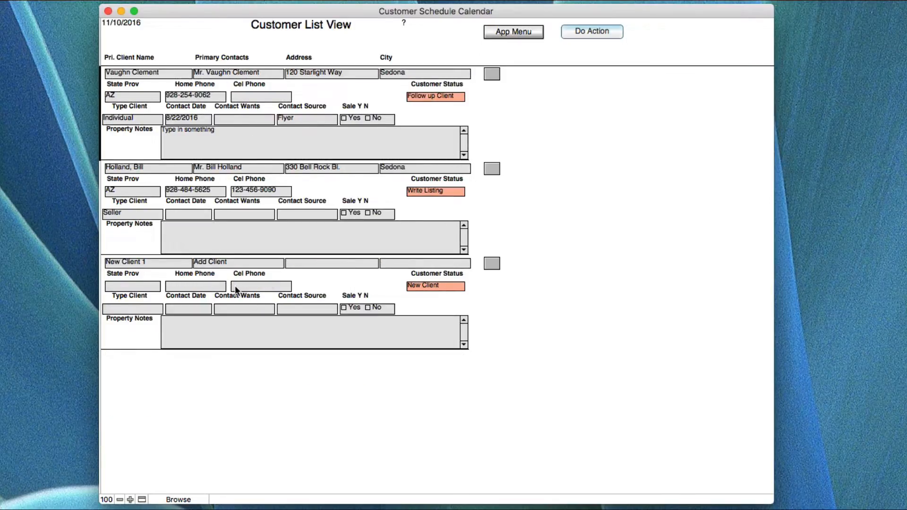
Show only the omitted customer record, and swap back to the remaining records the same way
click(587, 32)
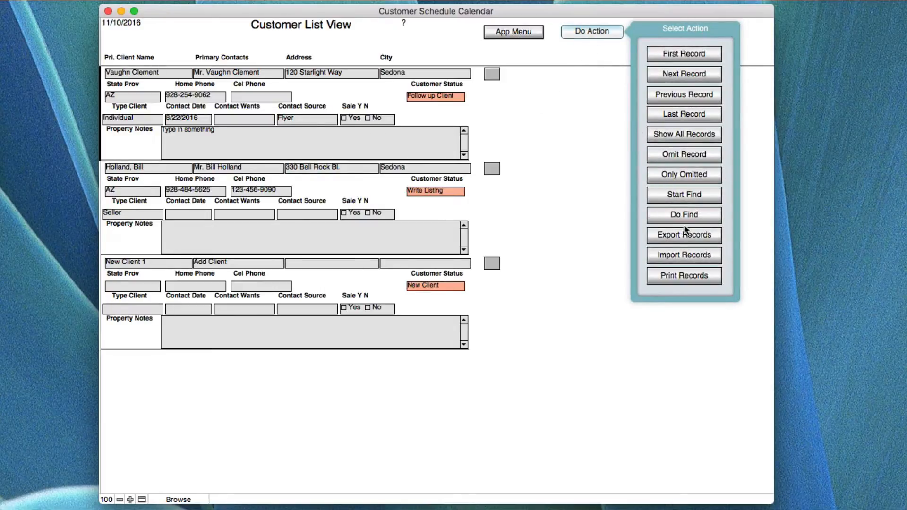
click(676, 174)
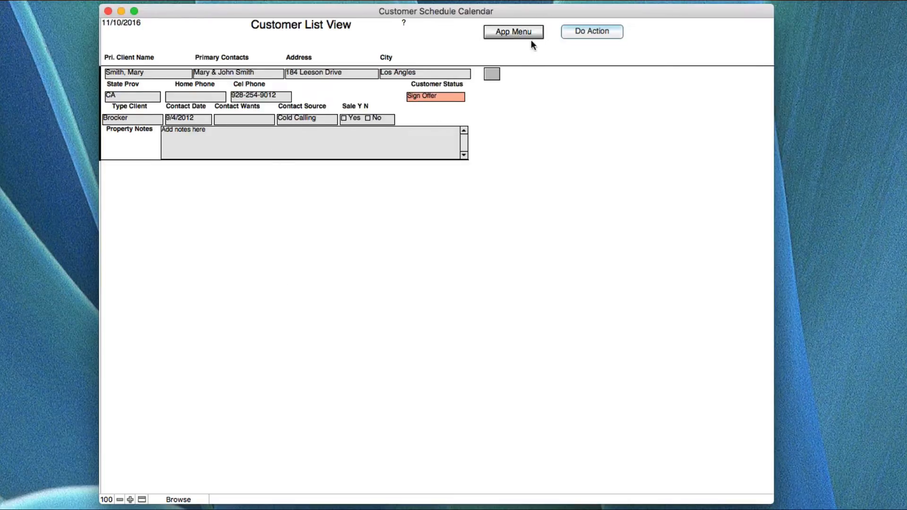
click(572, 31)
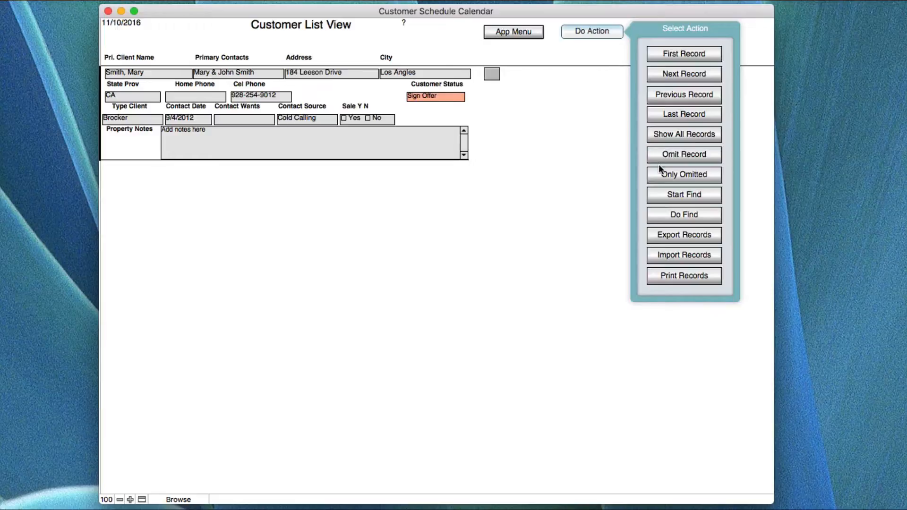
click(663, 175)
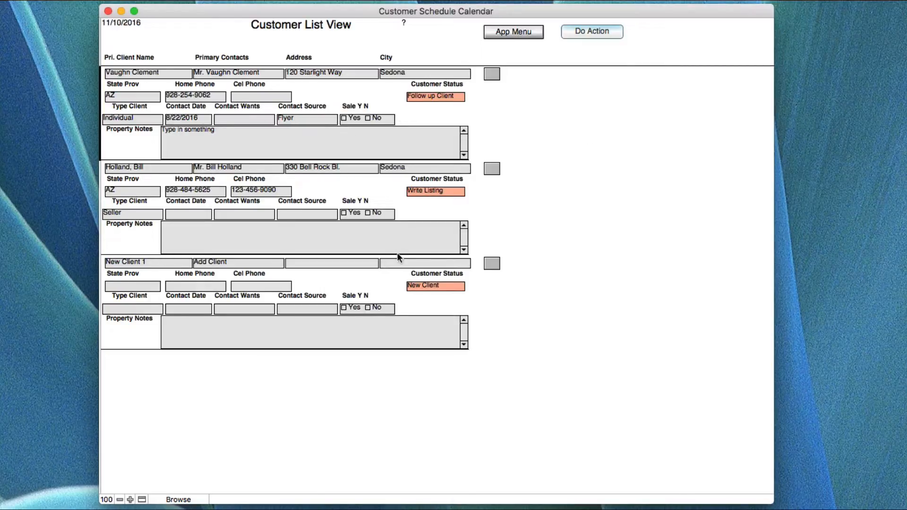
Bring all customer records back into the list view and go to the last record
click(584, 32)
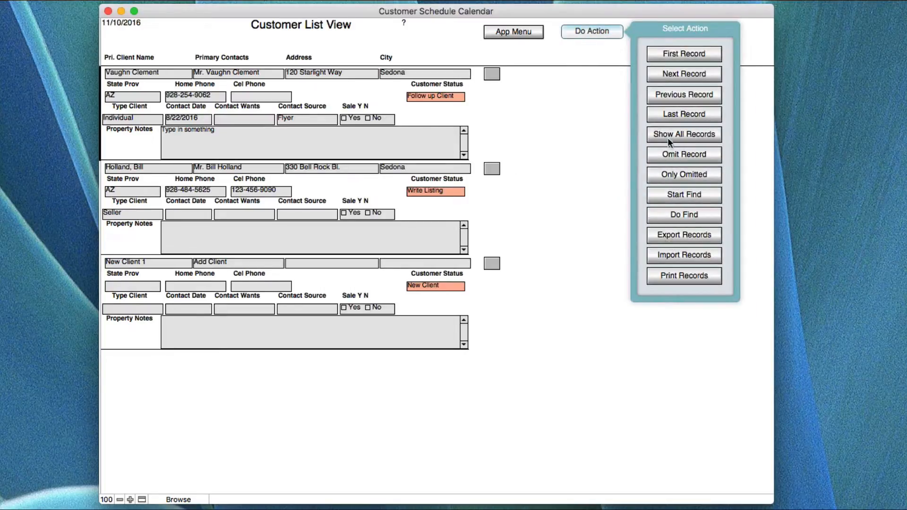
click(667, 137)
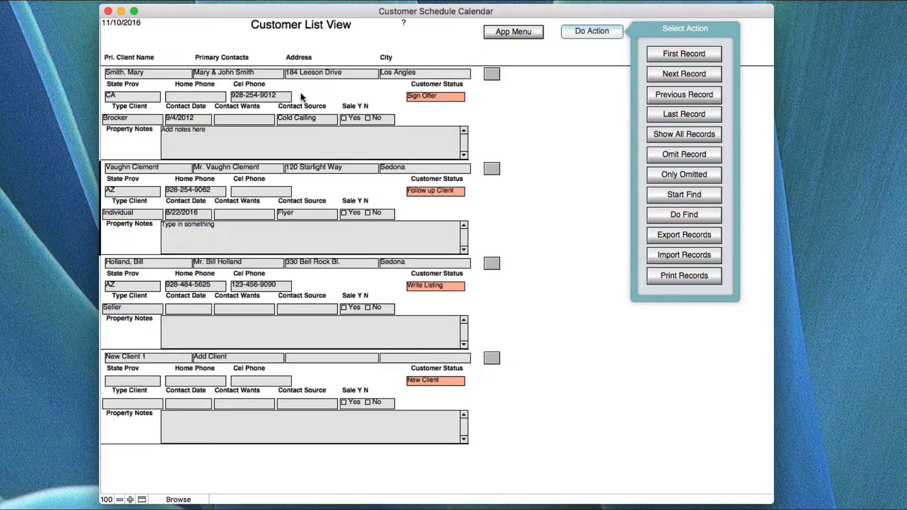
click(530, 106)
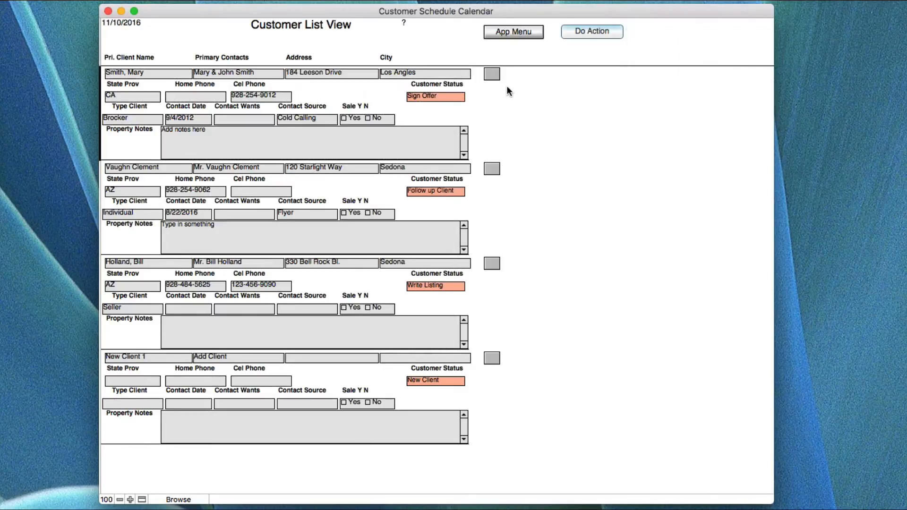
click(588, 33)
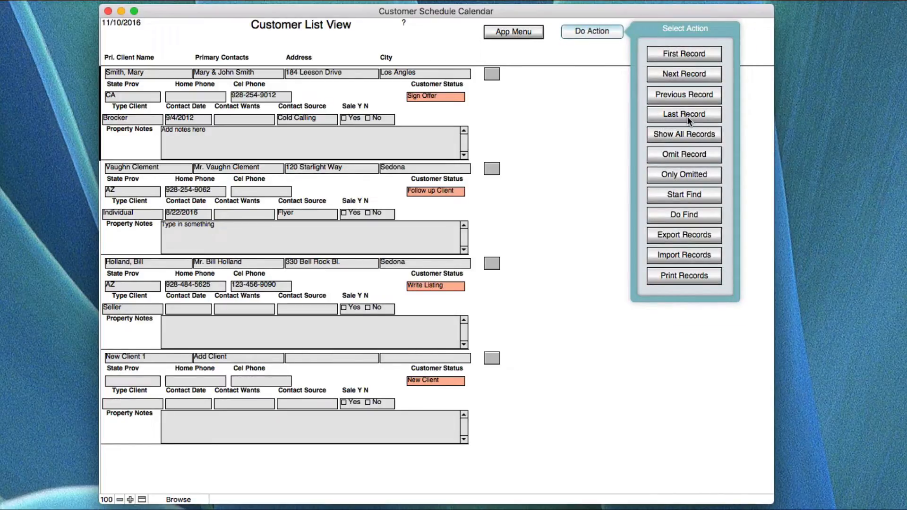
click(396, 134)
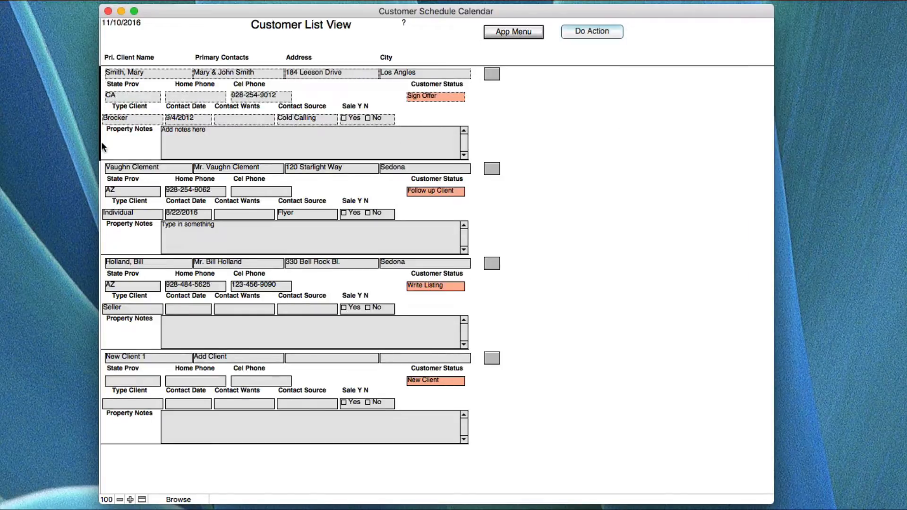
click(589, 30)
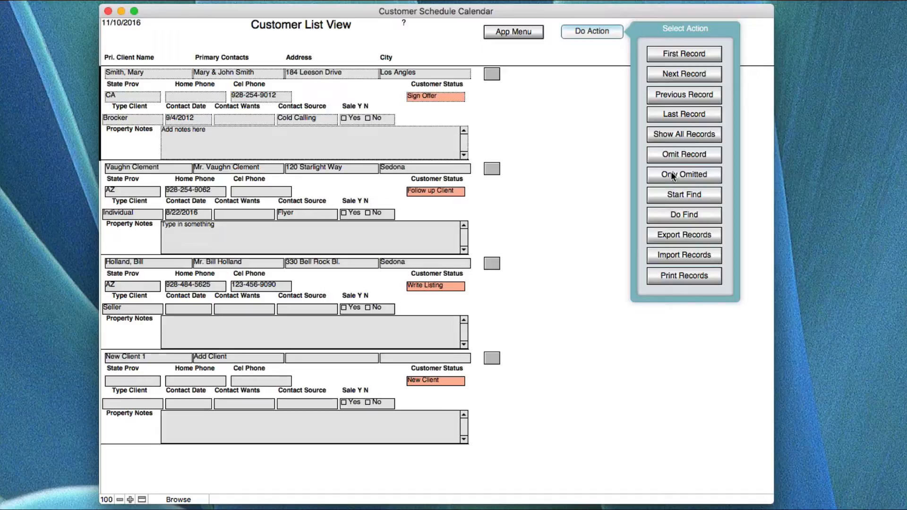
click(677, 115)
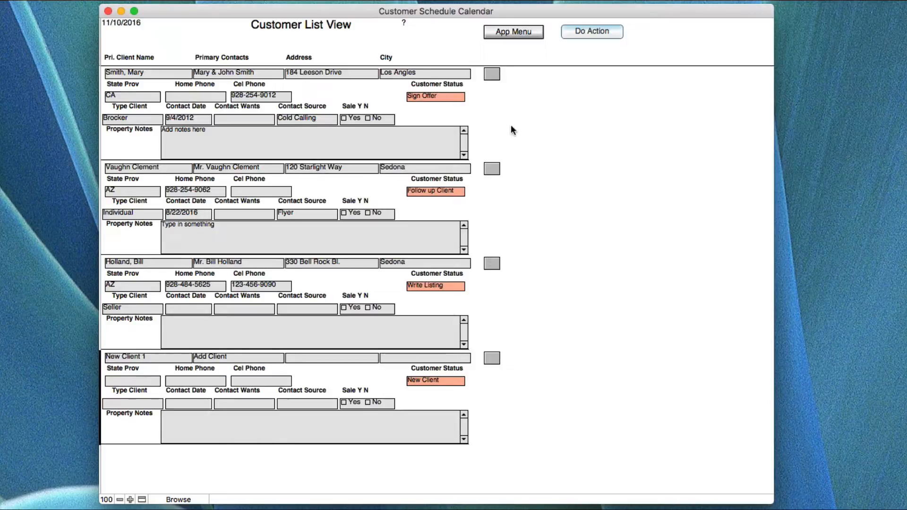
Open the first listed customer's record and examine its second related contact in the Contacts Portal, including the Notes and Type Contact fields
click(492, 74)
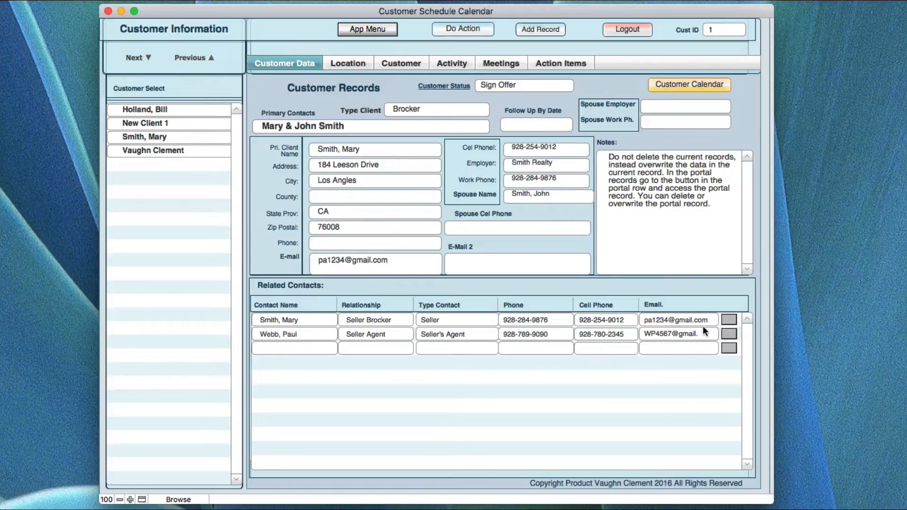
click(727, 336)
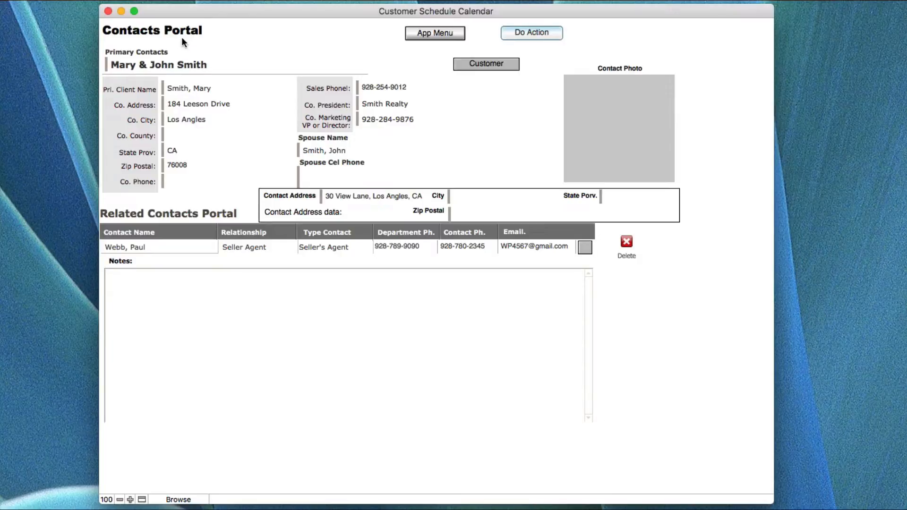
click(199, 275)
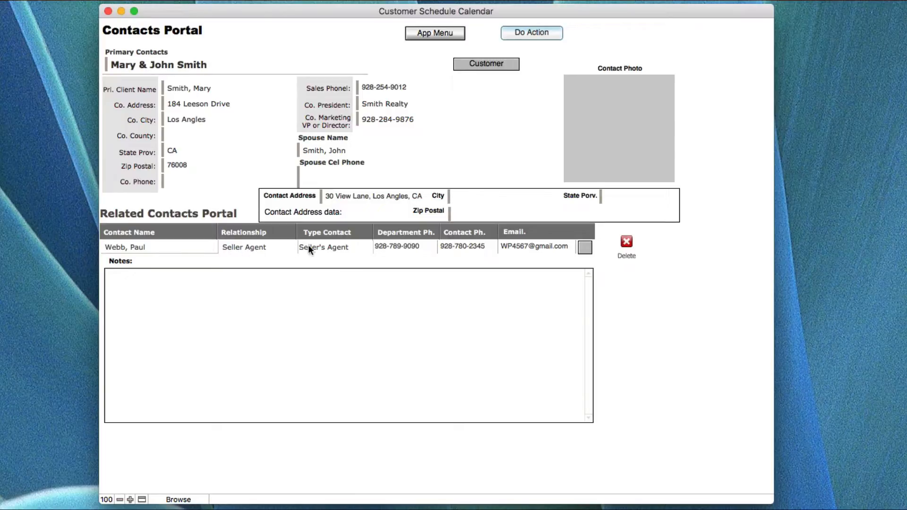
click(319, 246)
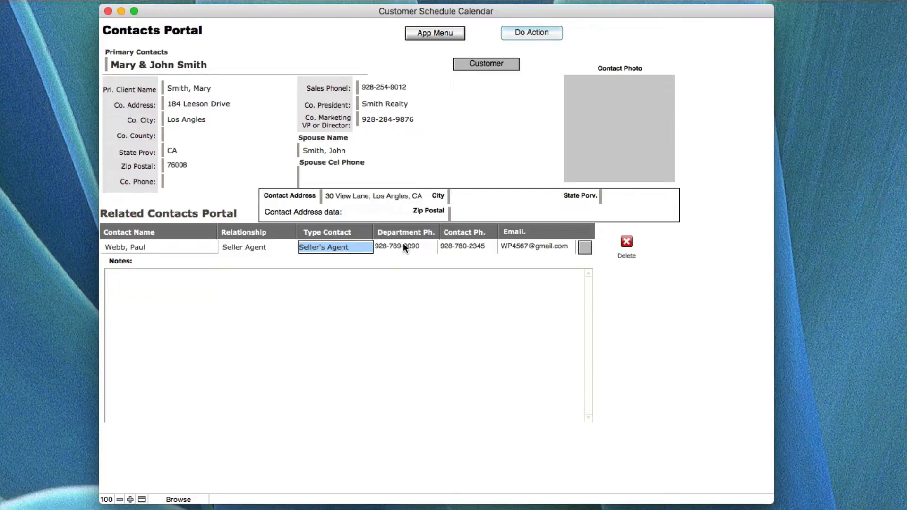
click(322, 313)
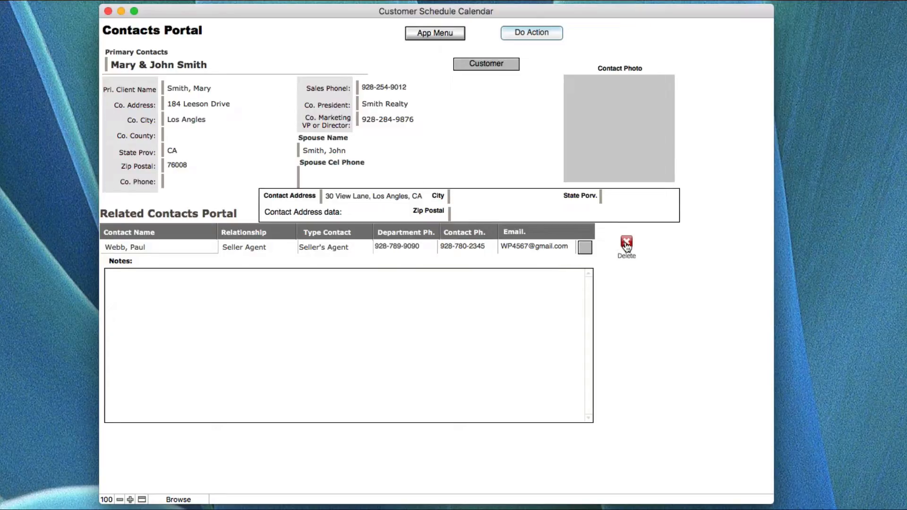
View the insert options for the Contact Photo and return to the customer's record
right_click(624, 126)
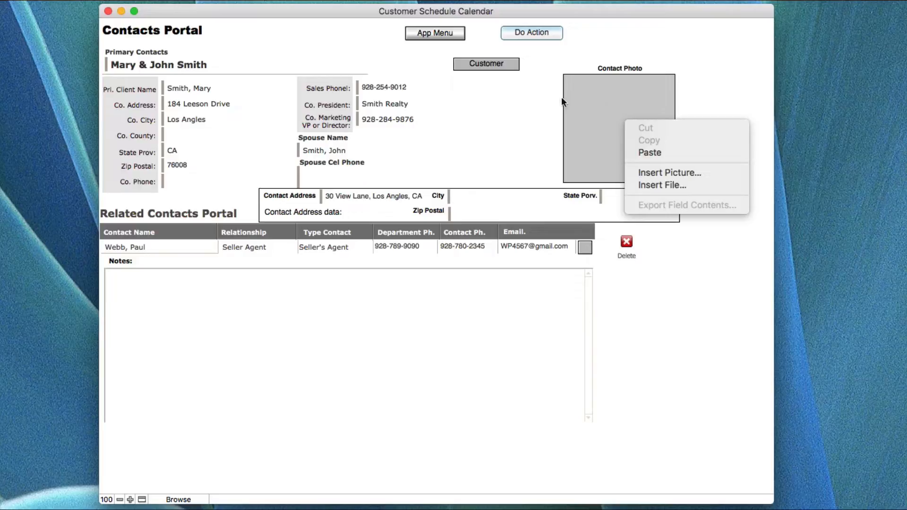
click(506, 102)
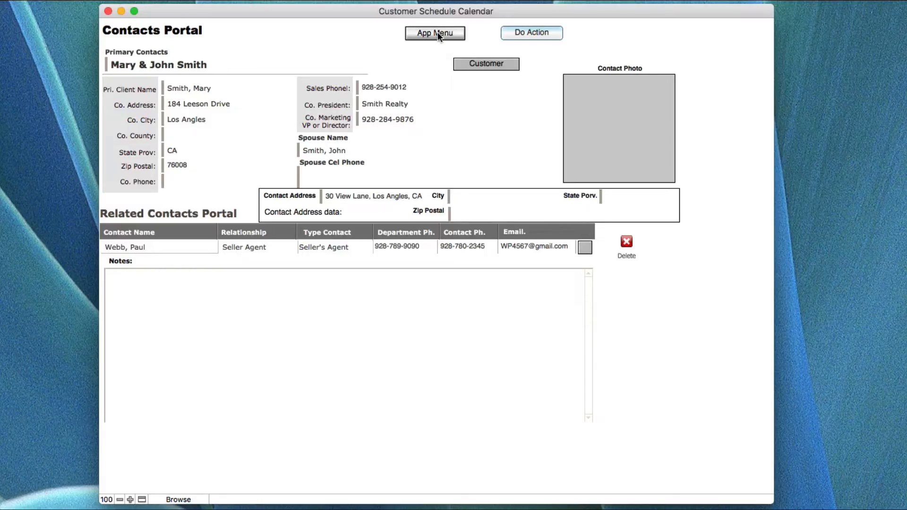
click(585, 247)
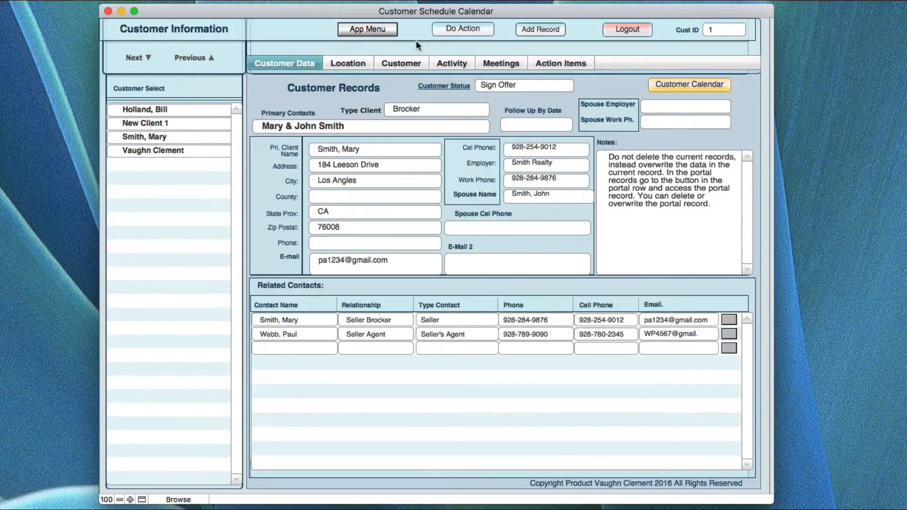
View the available record actions and display the fourth customer in the customer list
click(447, 32)
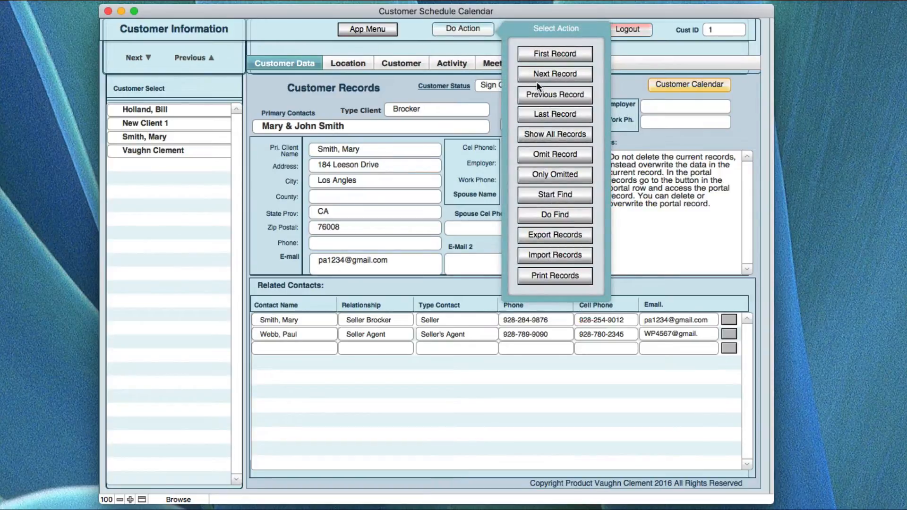
click(664, 144)
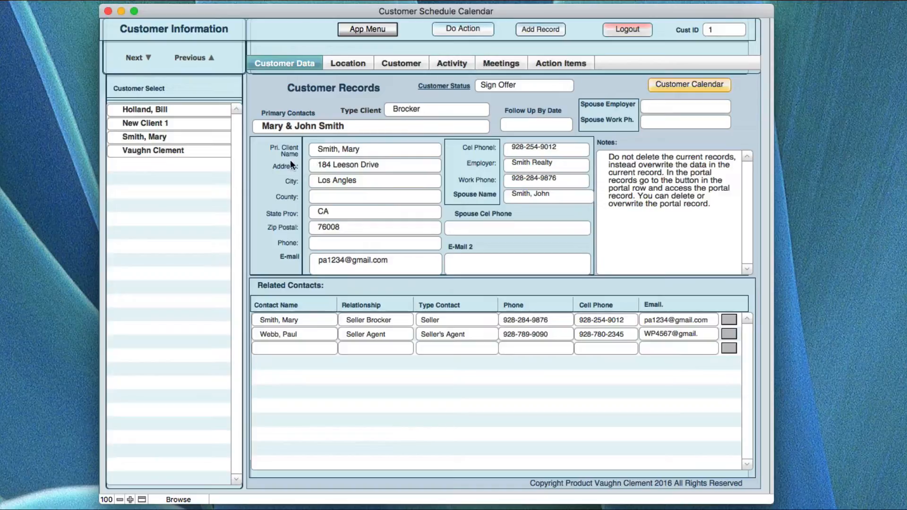
click(182, 152)
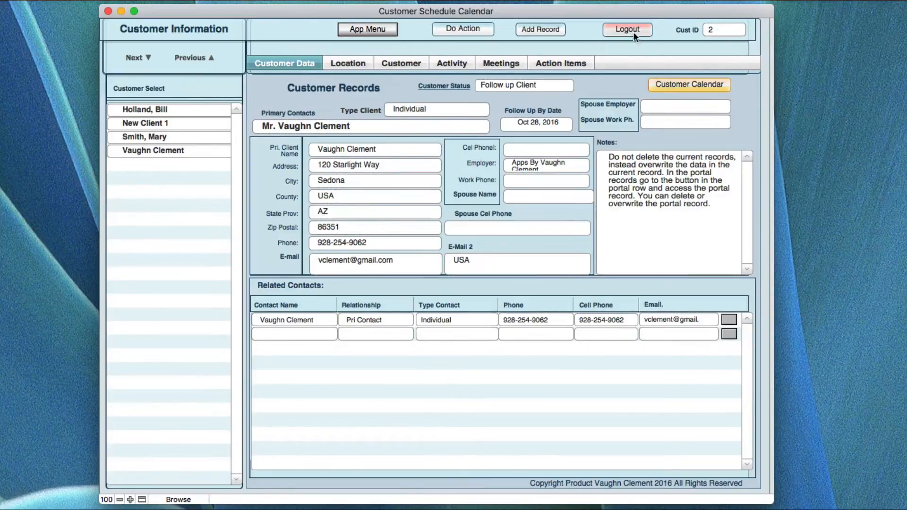
Add a blank customer record, view the last listed customer, and return to the blank record
click(540, 30)
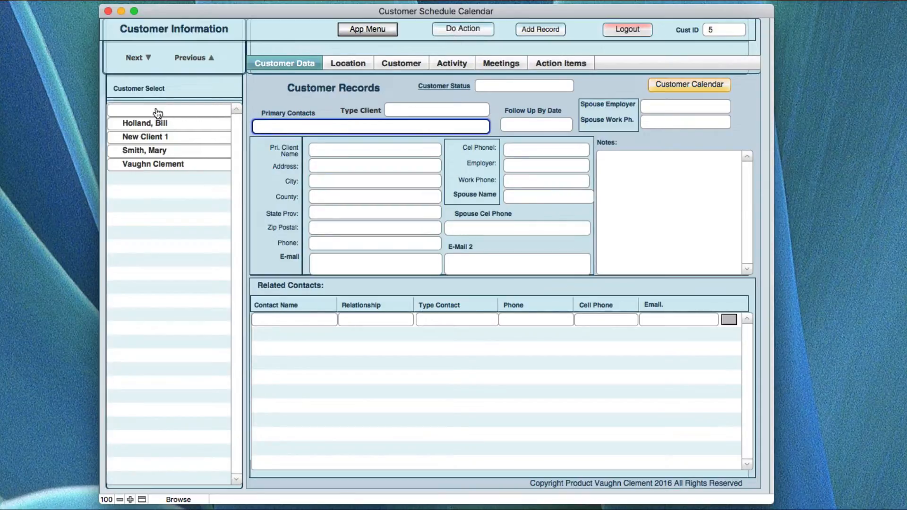
click(156, 164)
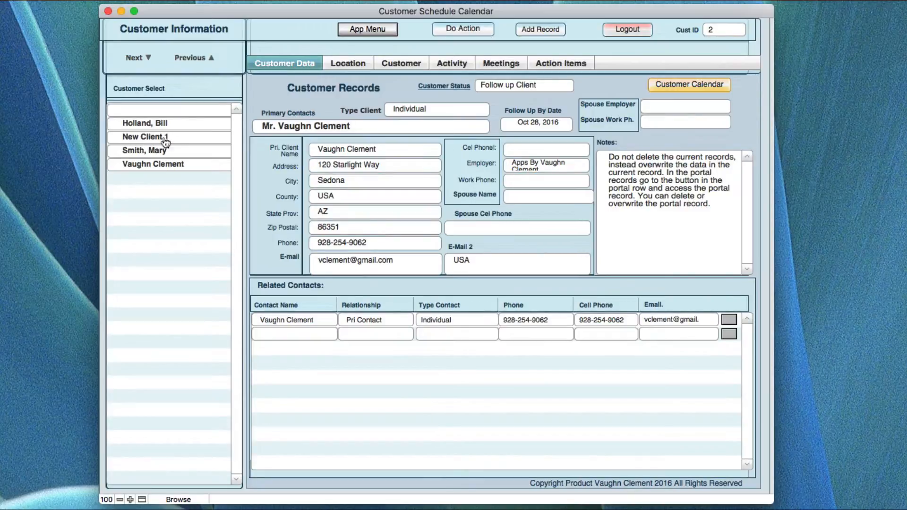
click(155, 112)
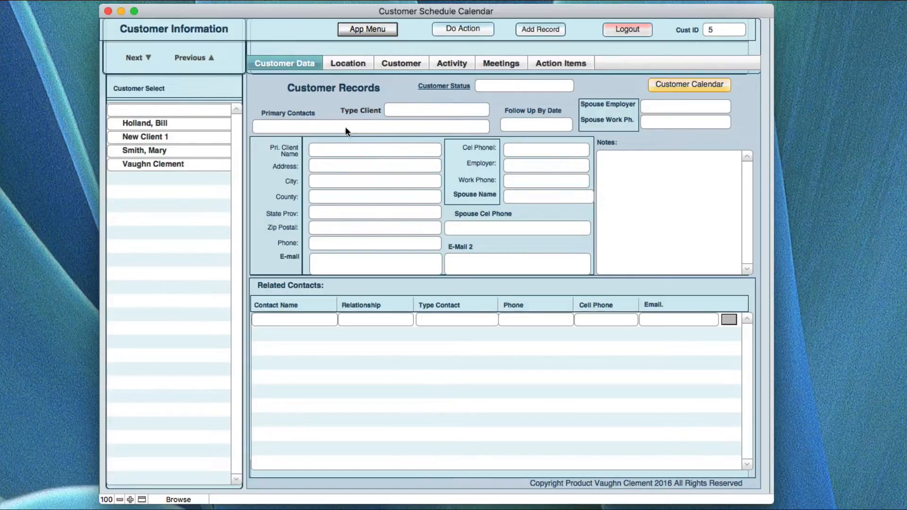
Fill in the blank record with "Add Client" as Primary Contacts and "New Client 2" as Pri. Client Name
click(324, 127)
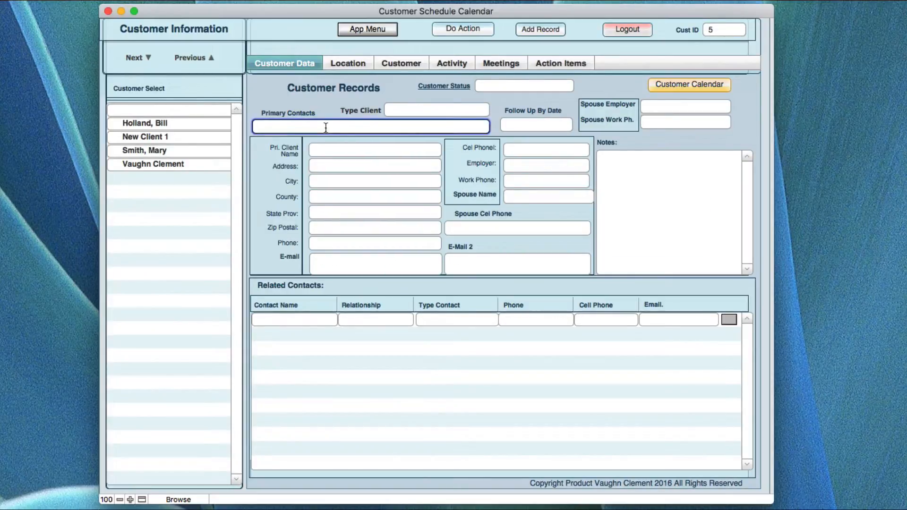
text(Add)
text(Client)
click(327, 150)
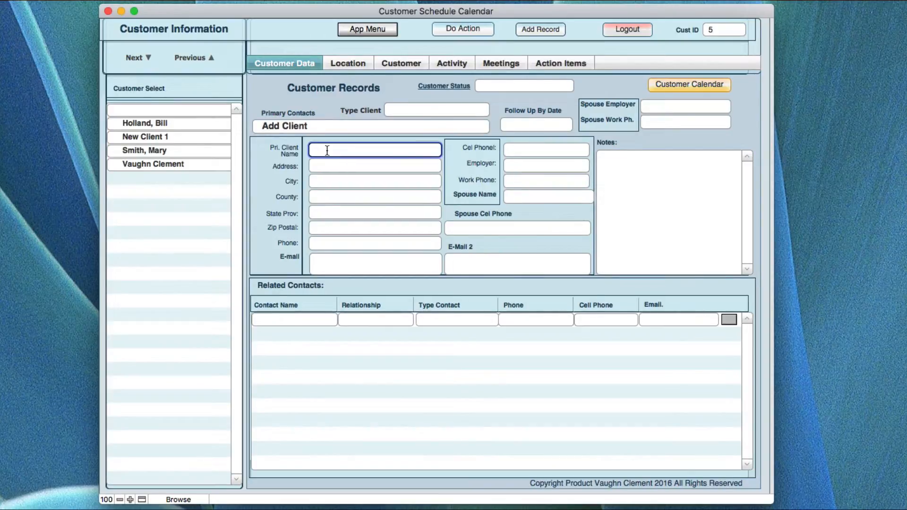
text(New Client 2)
click(339, 93)
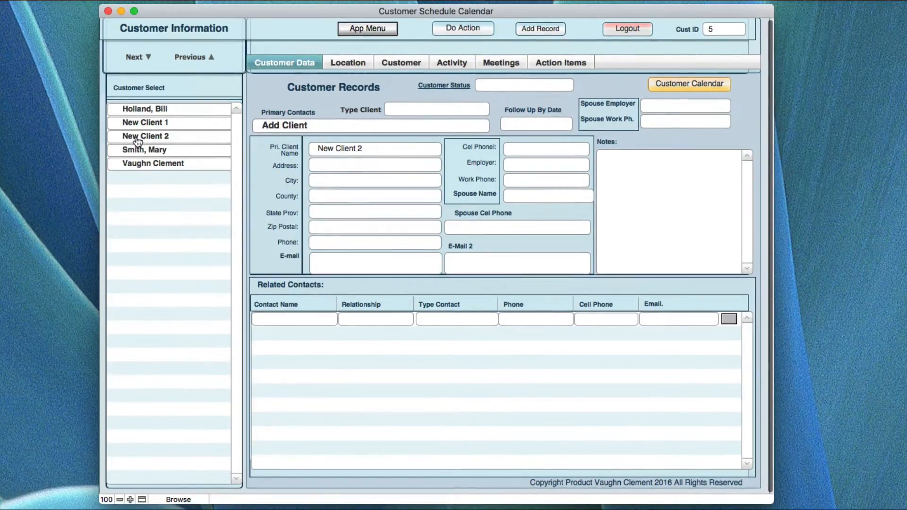
Open the Sample Record reminder from the customer calendar and bring up its list of selectable clients
click(661, 84)
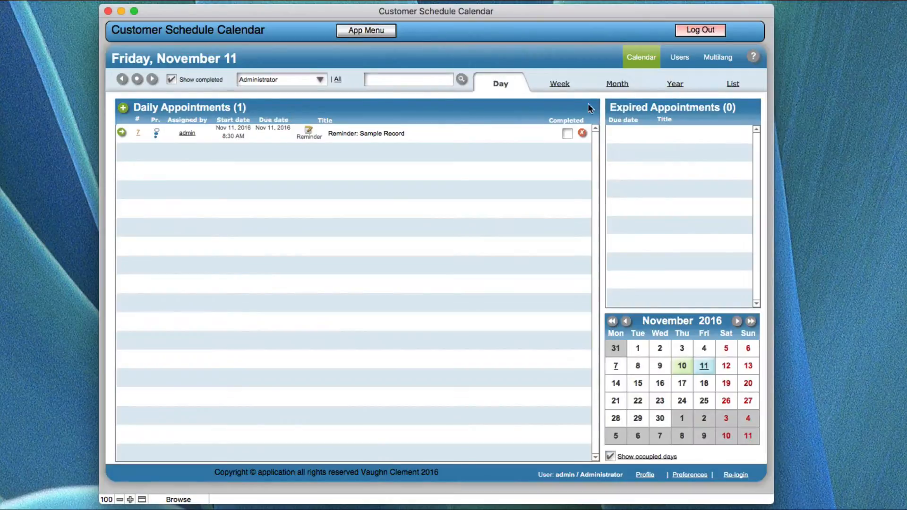
click(362, 137)
click(387, 317)
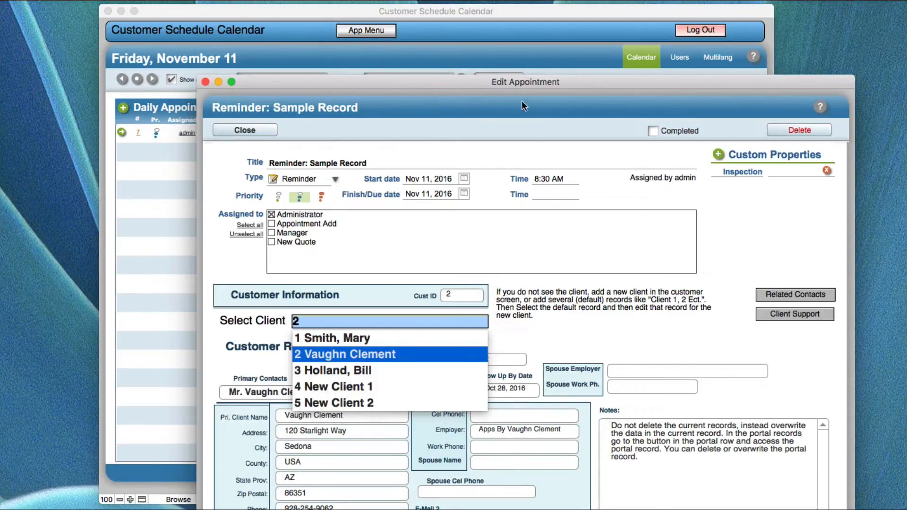
Move the appointment window fully into view and set New Client 1 as the client of the Sample Record reminder
drag(505, 83, 419, 18)
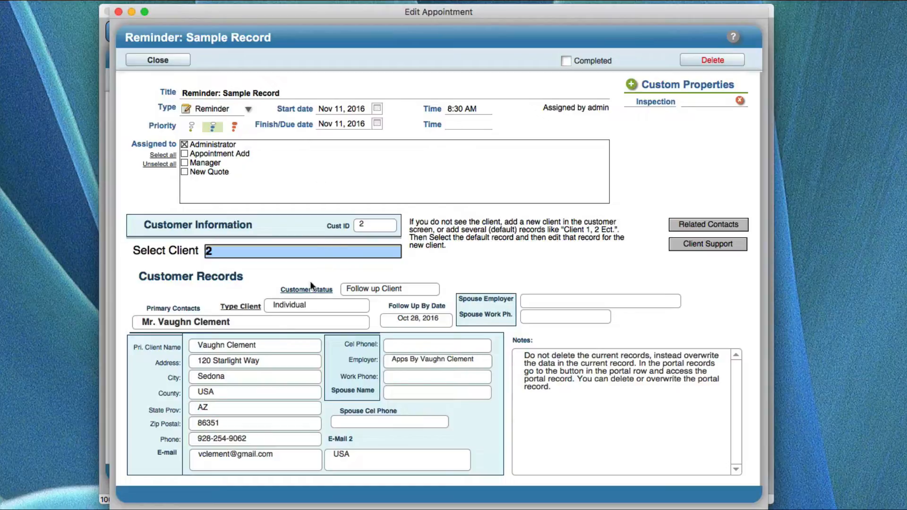
click(274, 277)
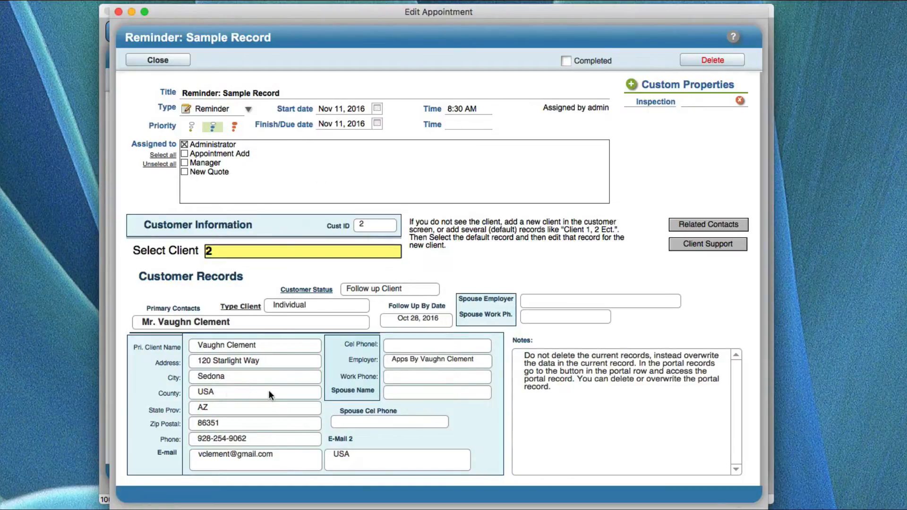
click(277, 253)
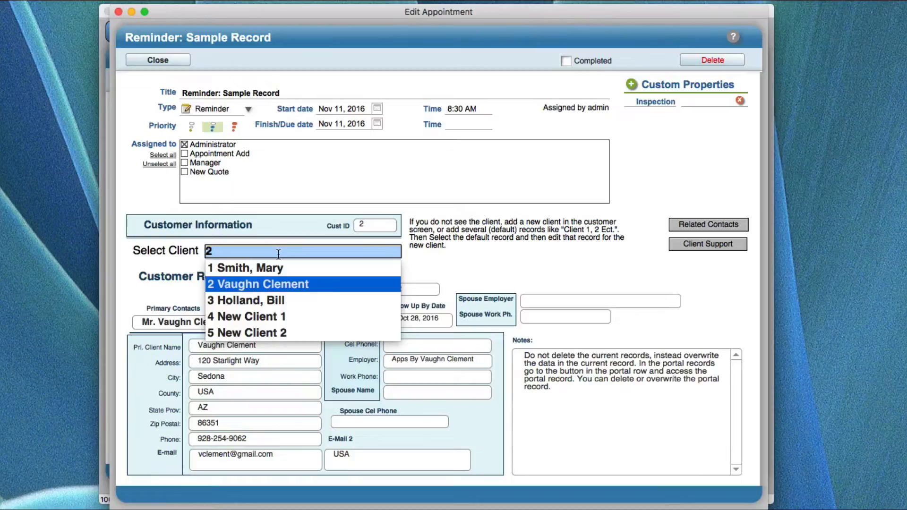
click(295, 314)
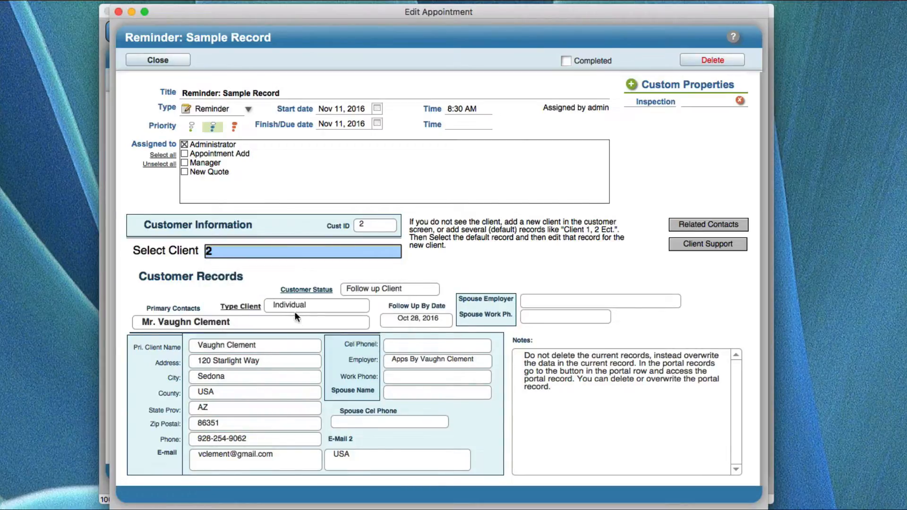
click(251, 249)
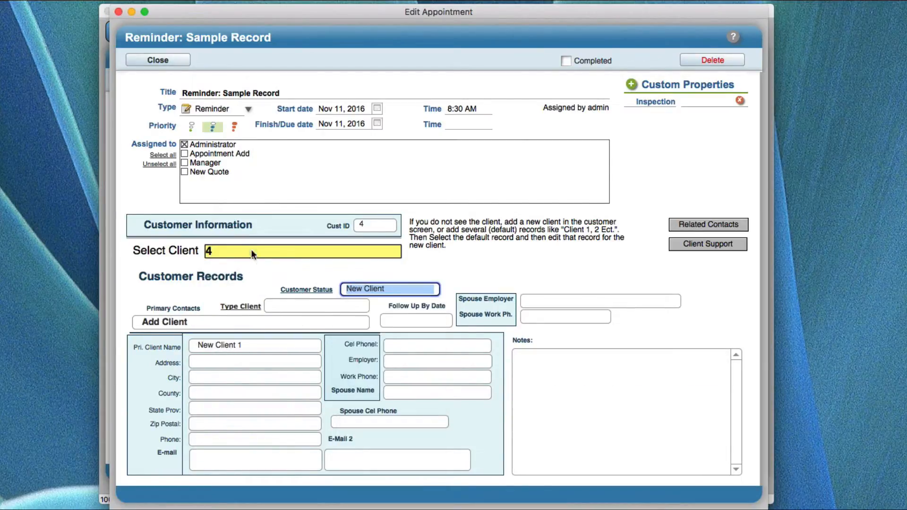
click(251, 248)
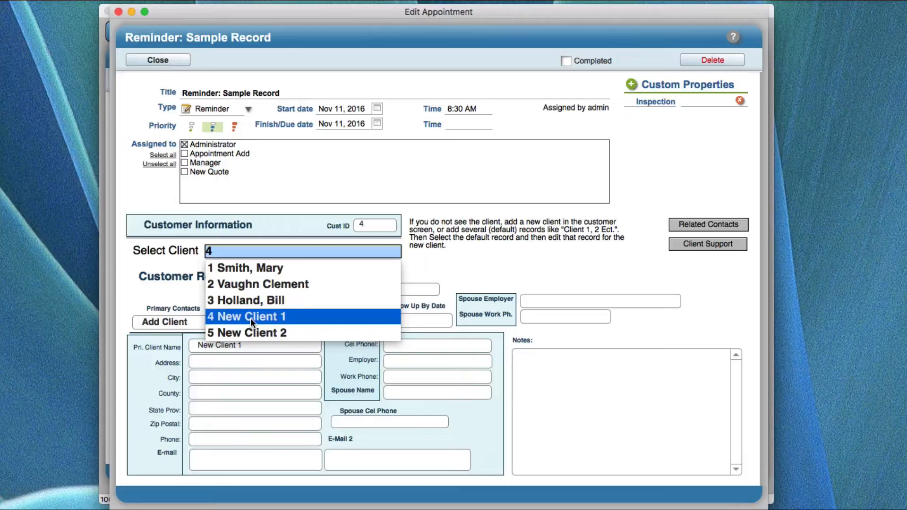
click(251, 318)
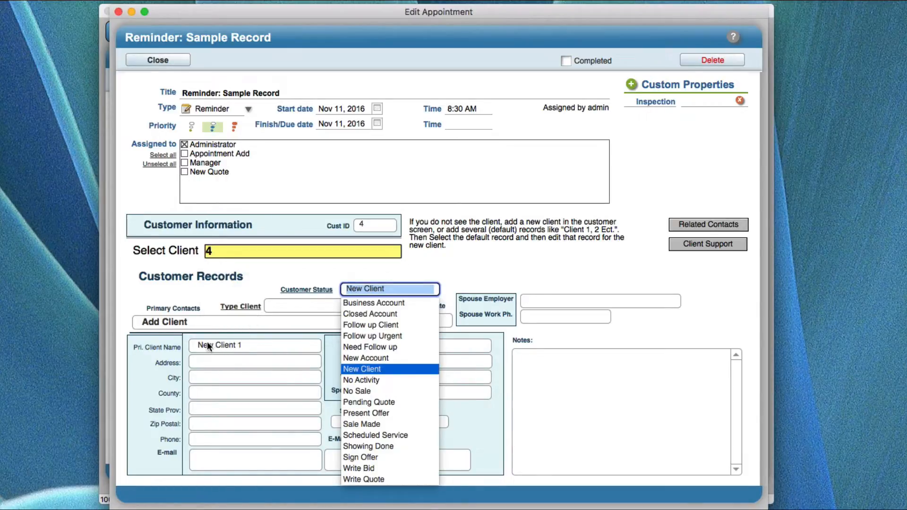
click(277, 282)
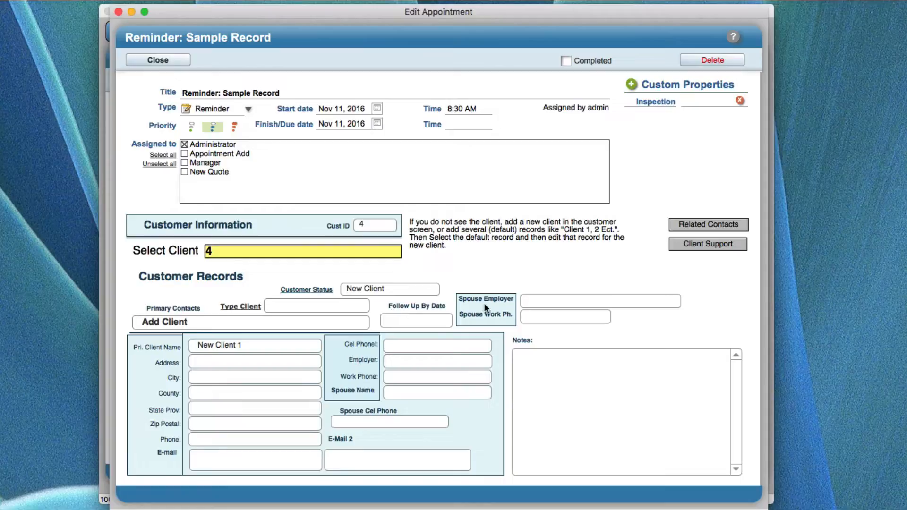
Set the Sample Record reminder's client to client 2, leaving the customer status as is
click(291, 256)
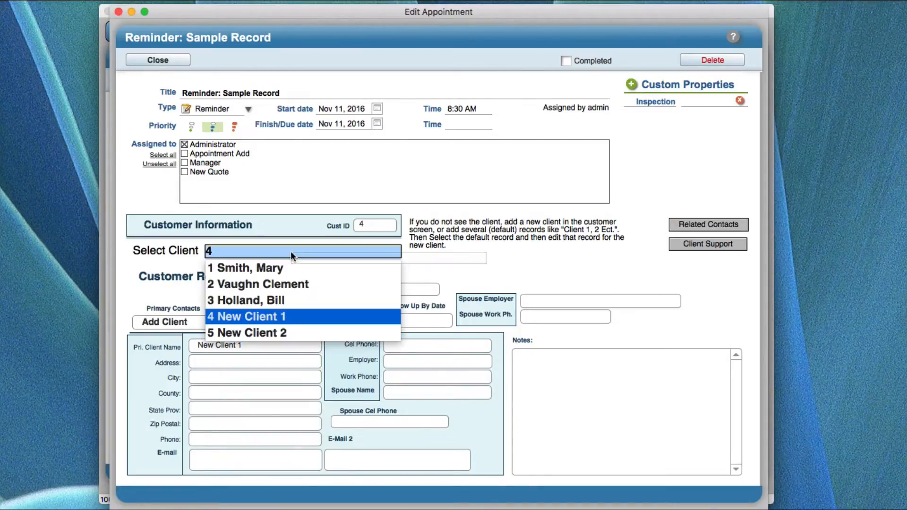
click(279, 282)
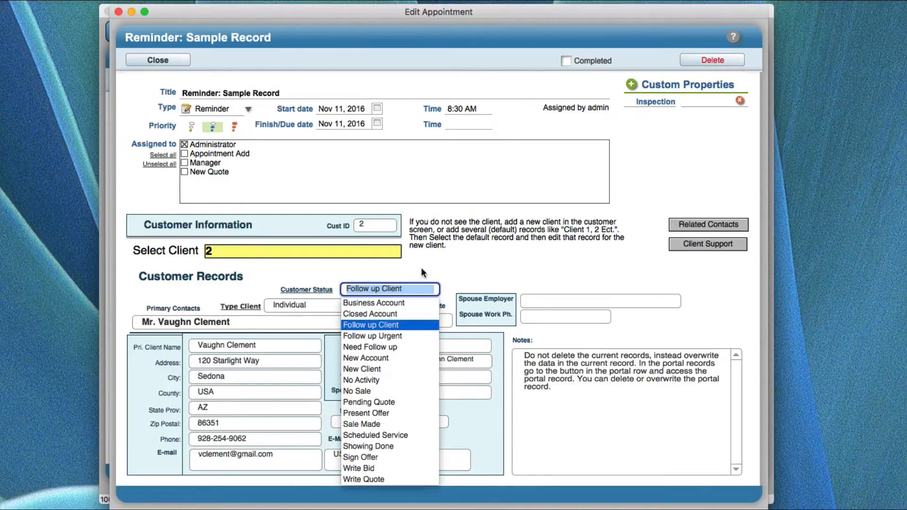
click(489, 268)
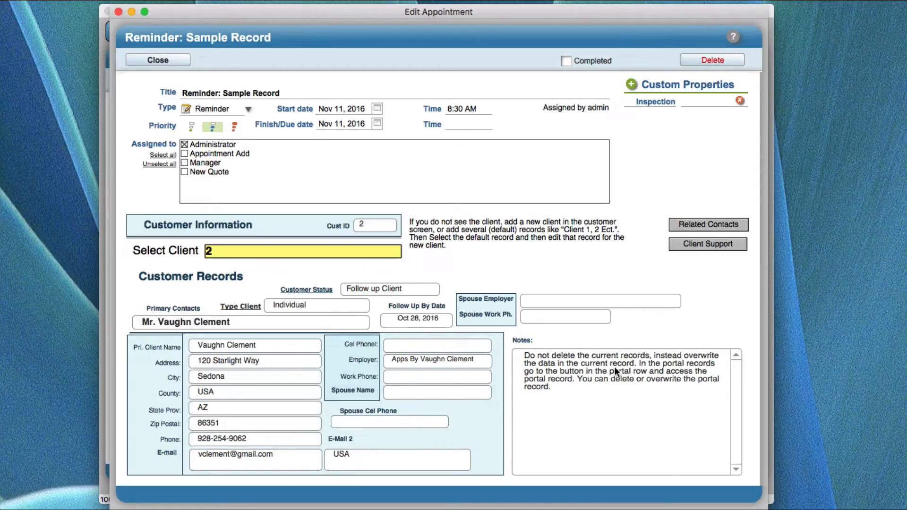
View the Client Support information with the customer's location map and close the appointment
click(693, 243)
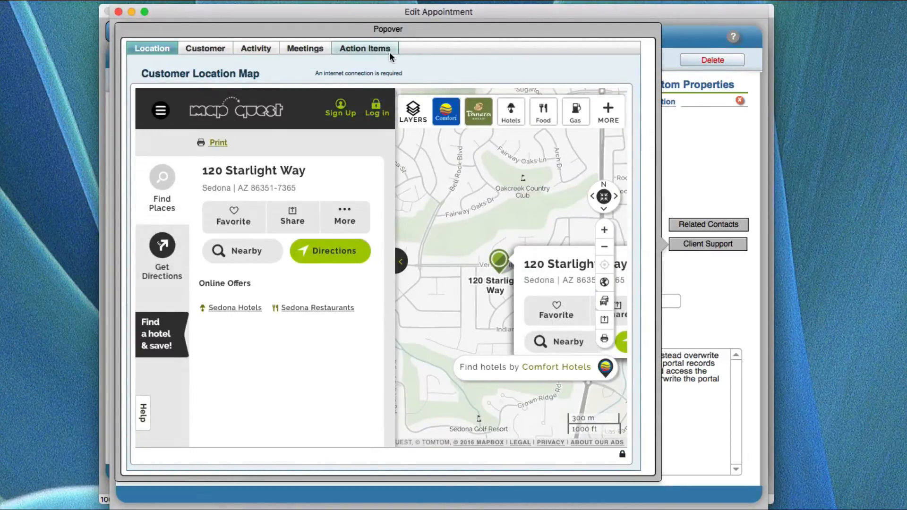
click(686, 245)
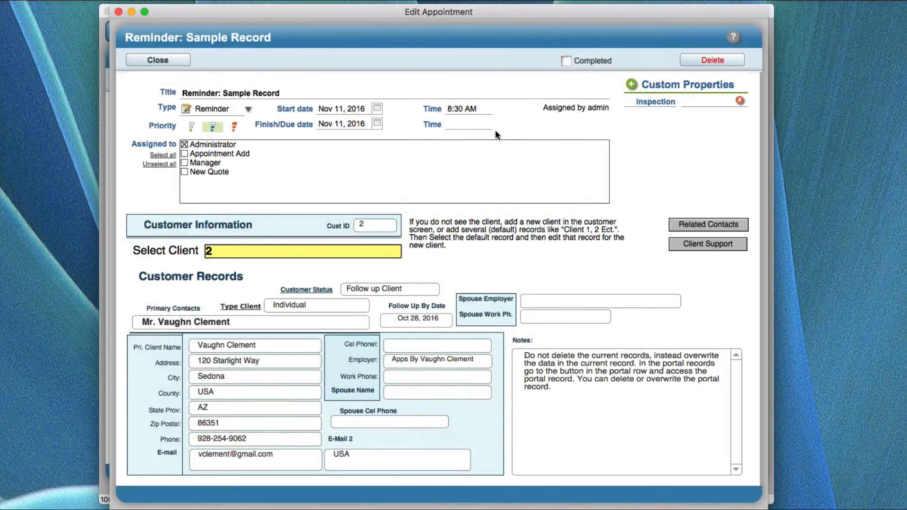
click(173, 60)
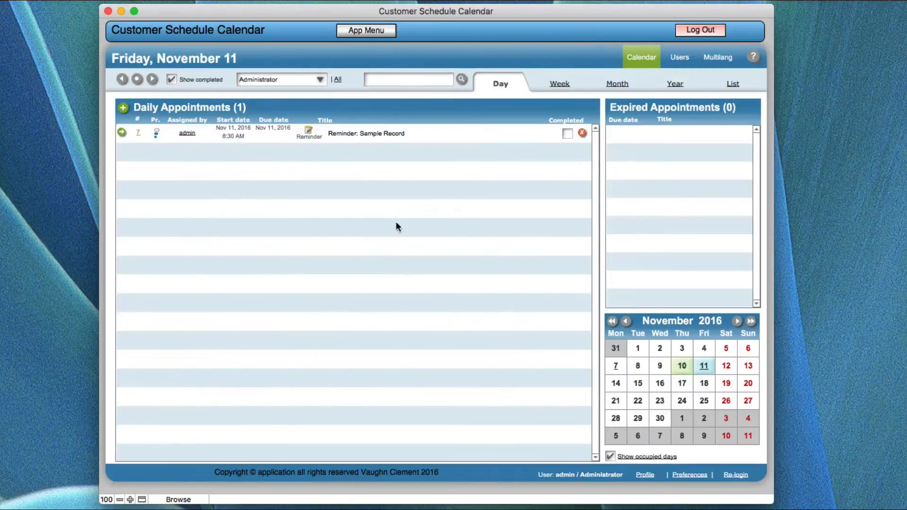
Go from the calendar to the customer records, display client 2's record, and advance to the next record
click(353, 30)
click(261, 50)
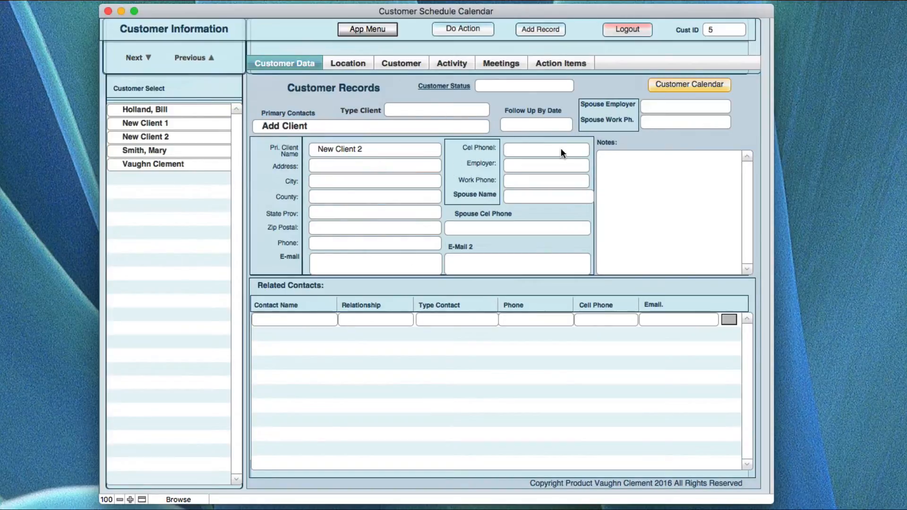
click(178, 164)
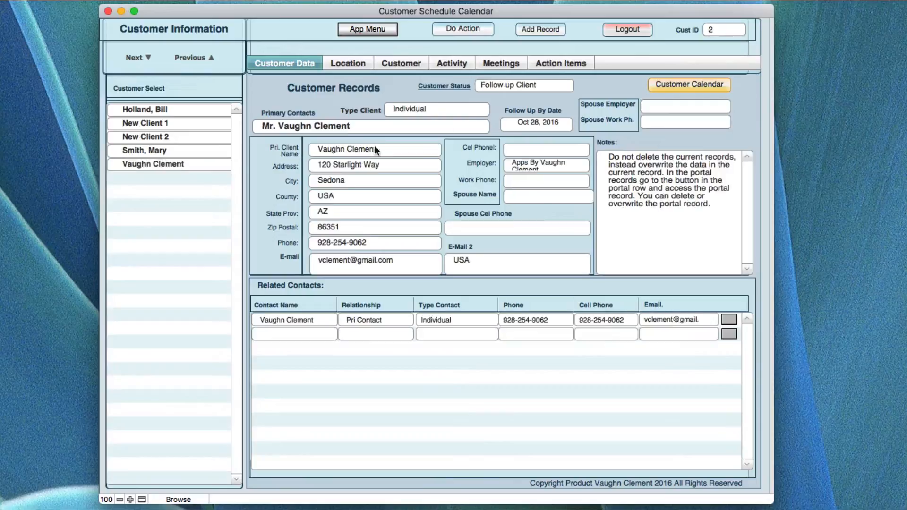
click(457, 27)
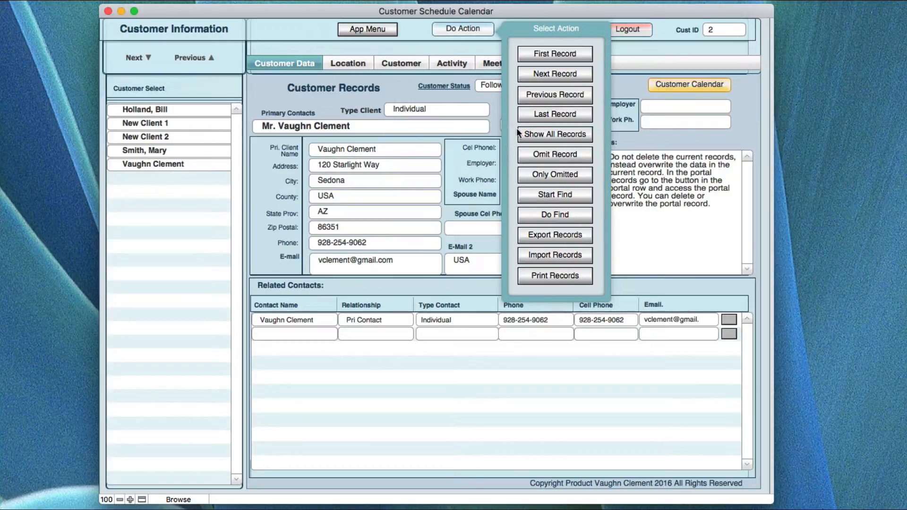
click(549, 74)
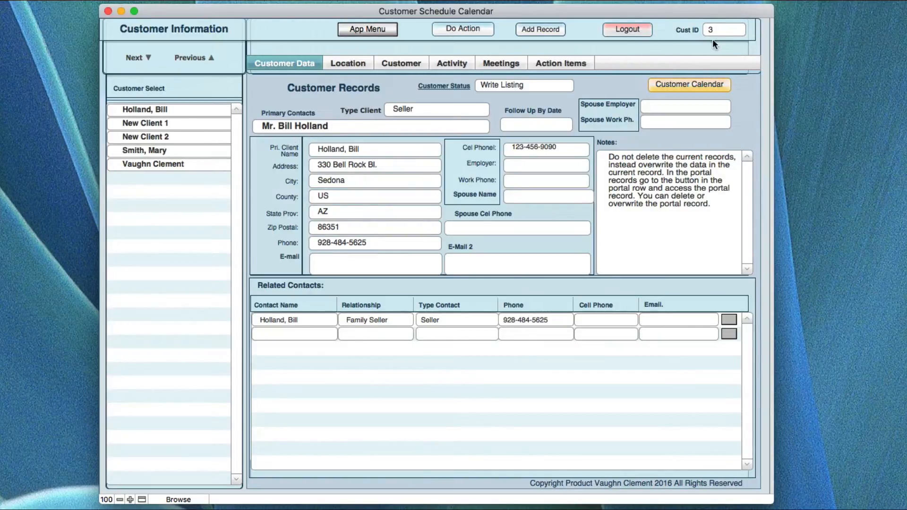
Find client 2's record by searching for the client's first name in Pri. Client Name
click(465, 29)
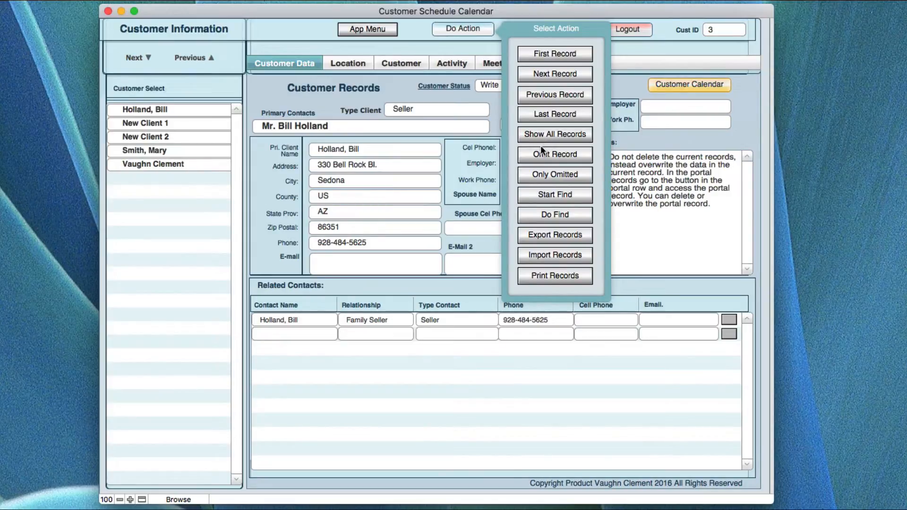
click(543, 196)
click(328, 150)
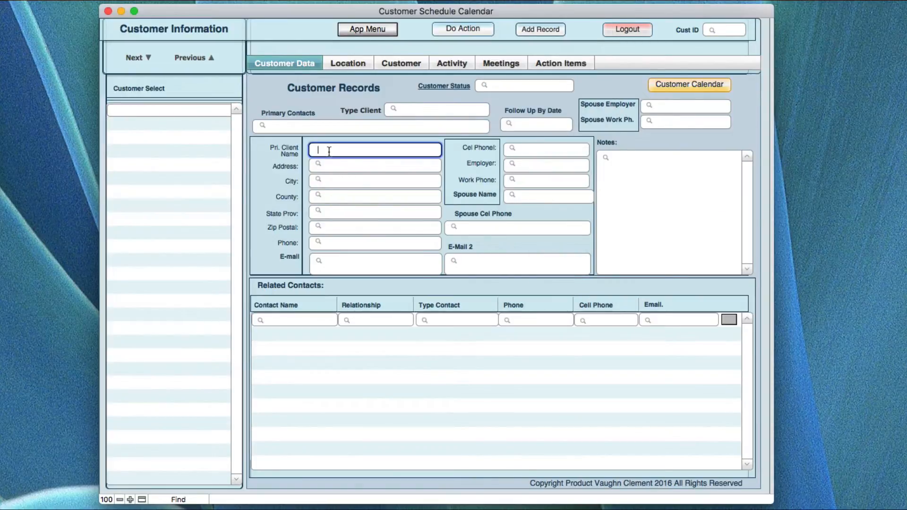
text(Vaughn)
click(466, 28)
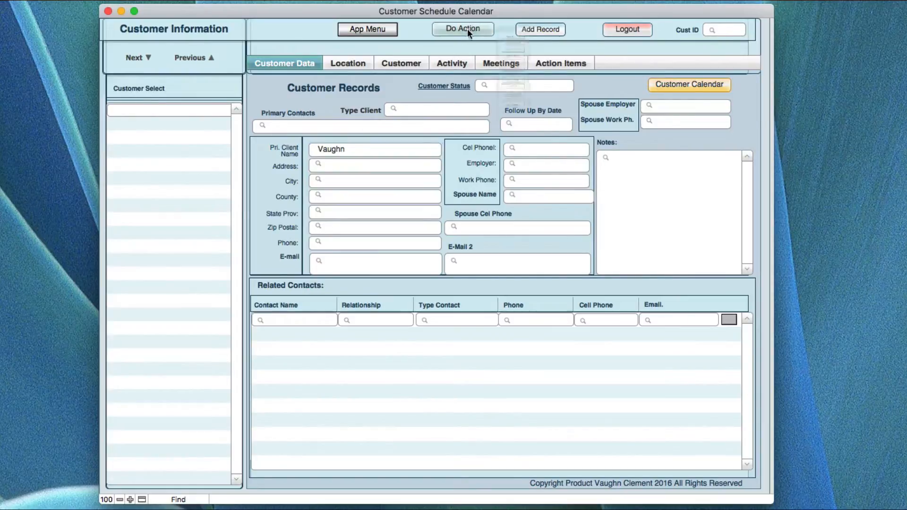
click(547, 209)
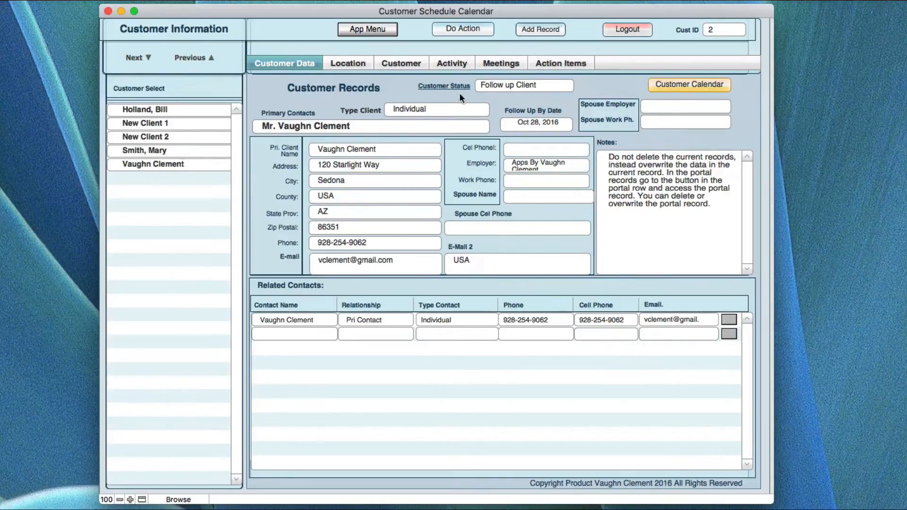
Show the found customer in the Customer List View and return to the full customer record
click(380, 28)
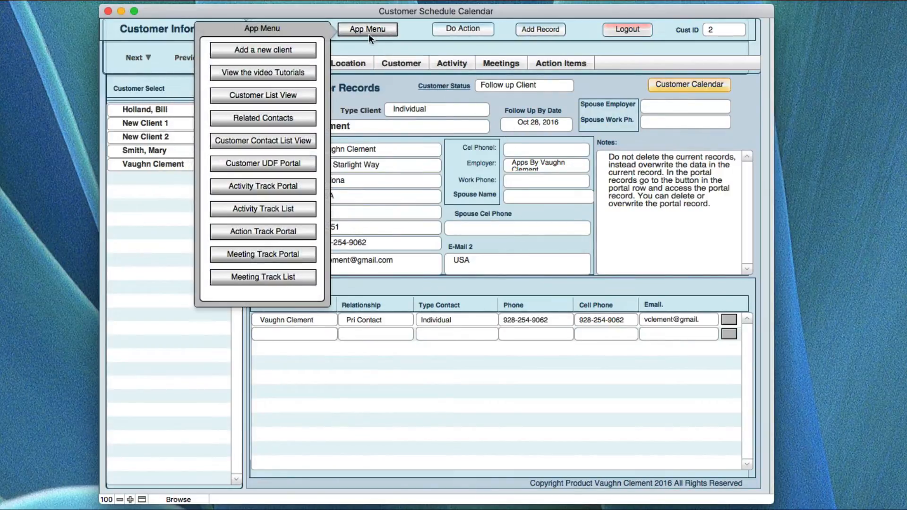
click(282, 95)
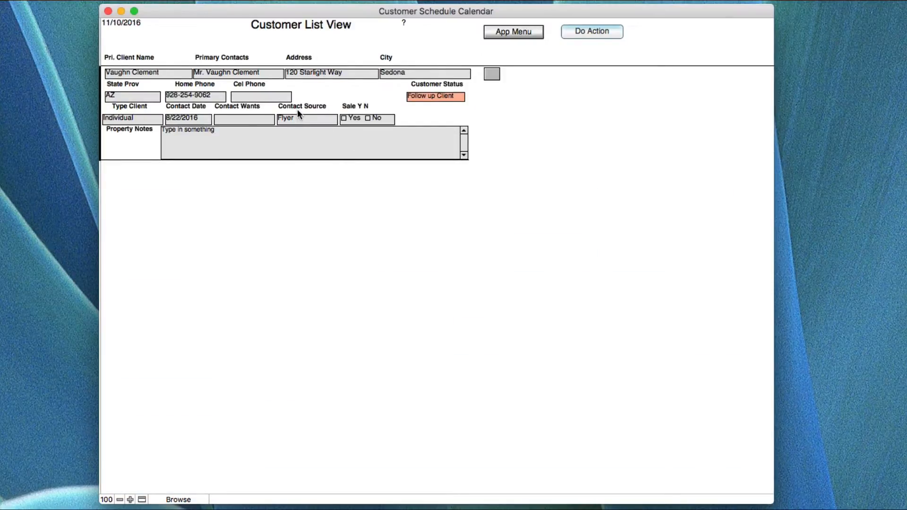
click(492, 74)
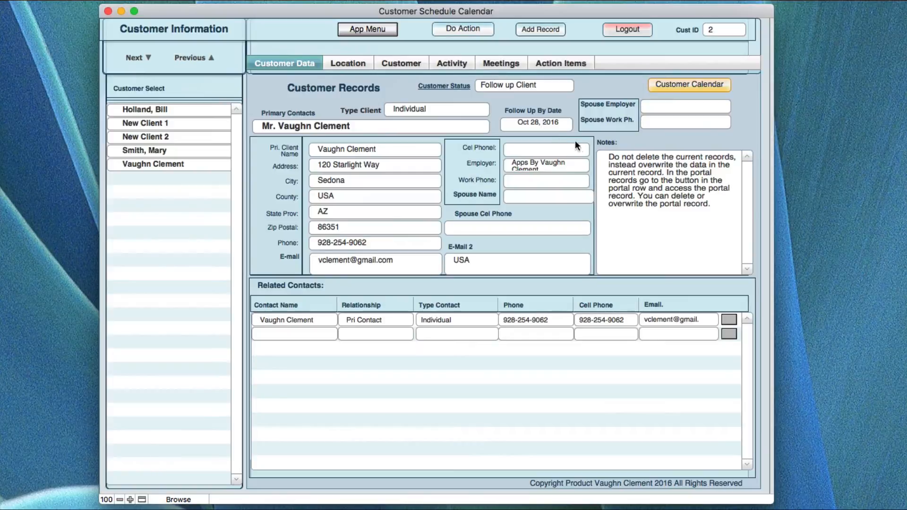
View the available record actions and the Related Contacts portal, and return to the customer record
click(458, 29)
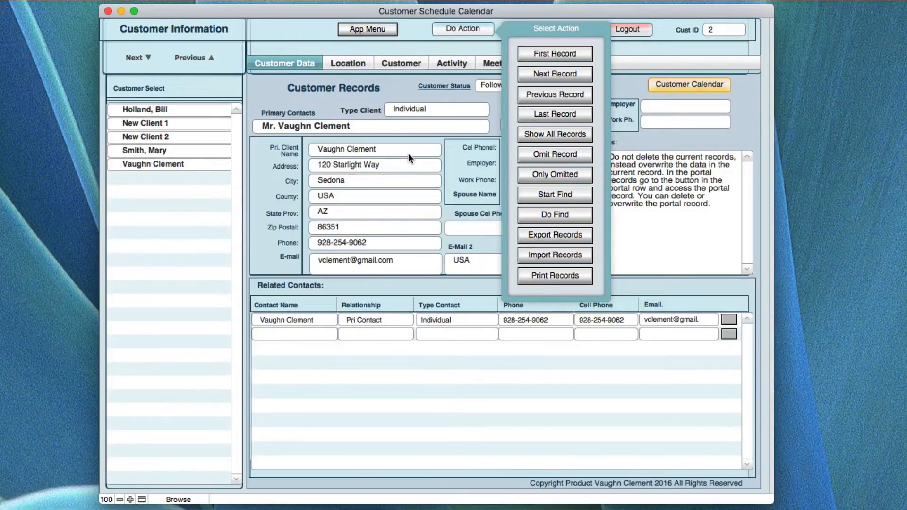
click(270, 98)
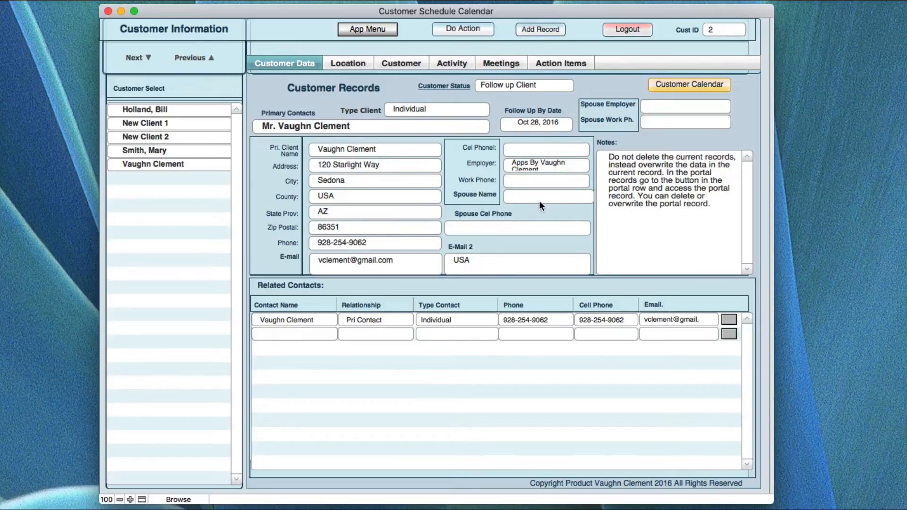
click(374, 28)
click(271, 121)
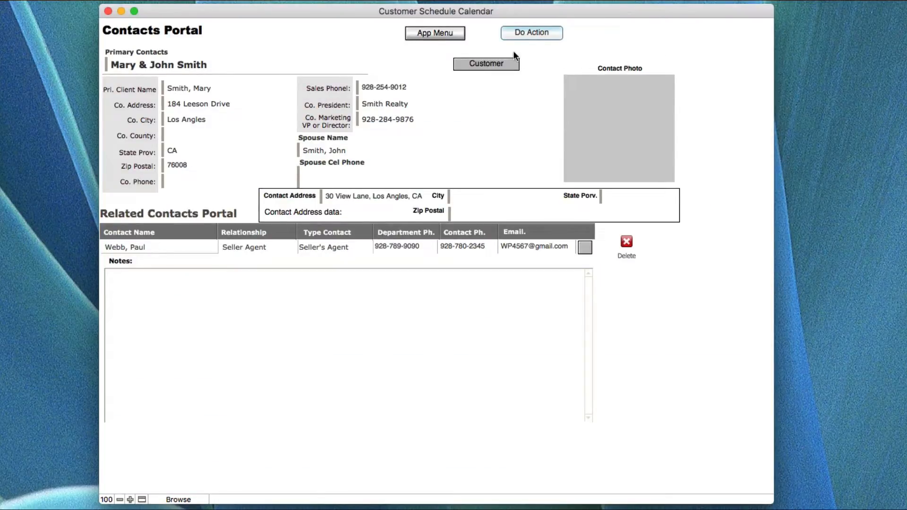
click(451, 37)
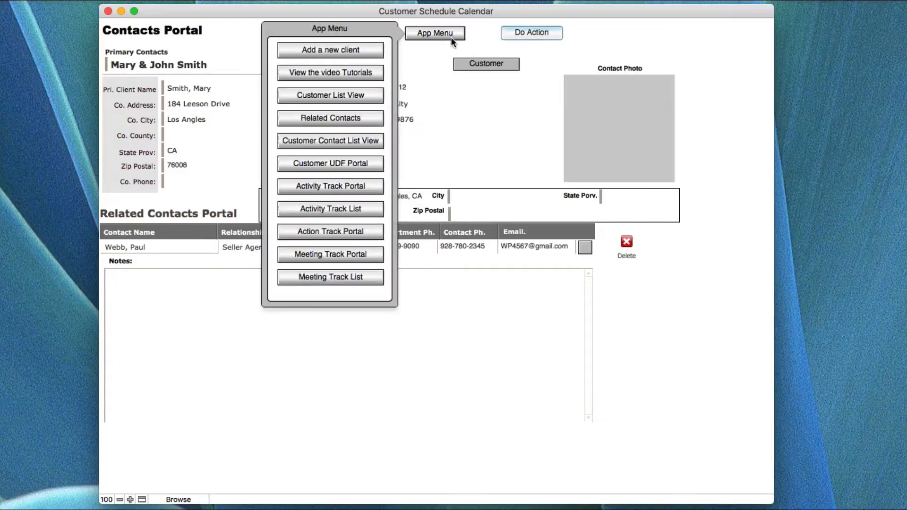
click(470, 64)
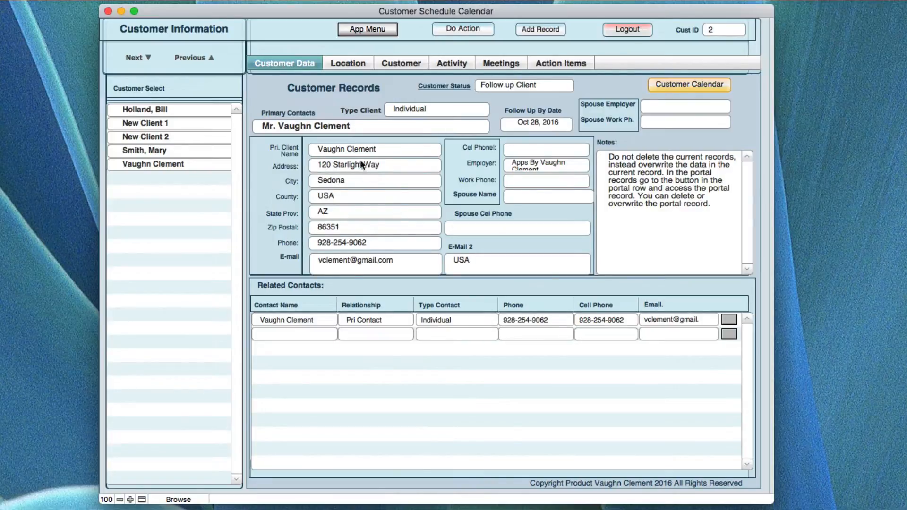
View the customer's location map and the list of app screens, and return to the customer data
click(345, 63)
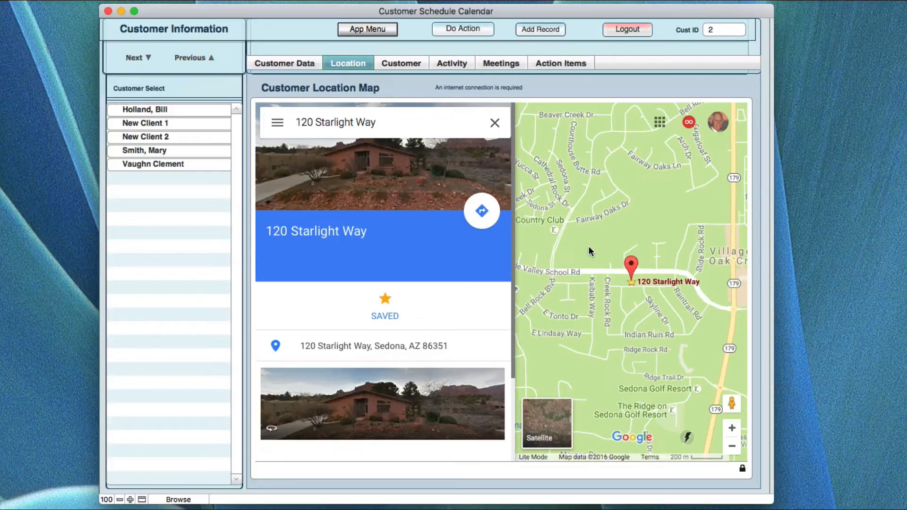
click(378, 29)
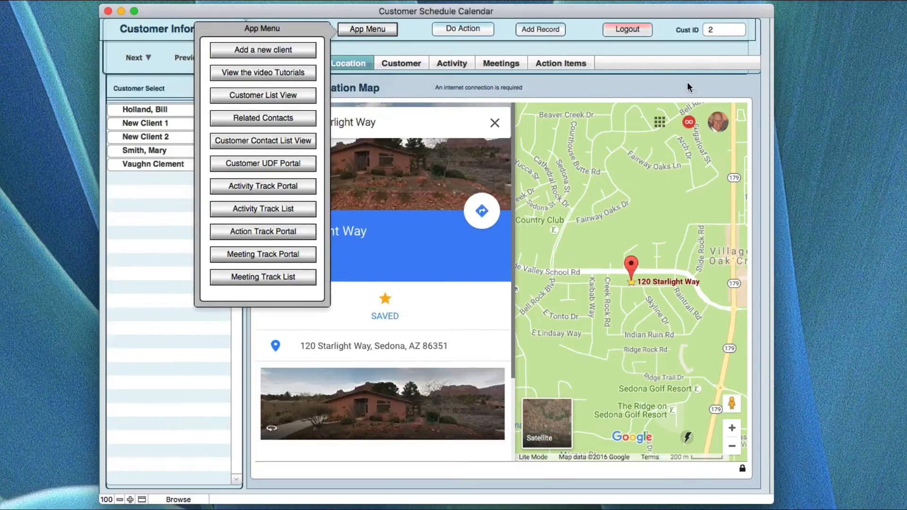
click(604, 43)
click(296, 65)
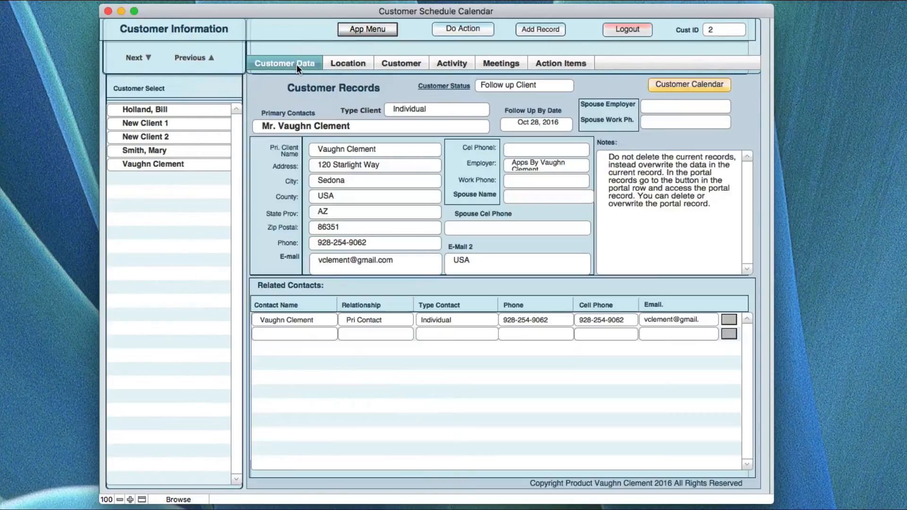
Open the Sample Record reminder from the customer calendar
click(677, 85)
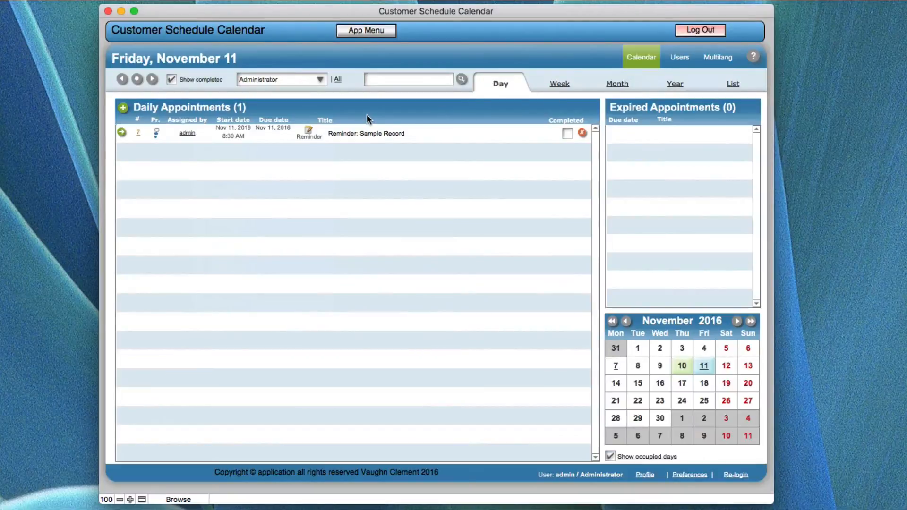
click(354, 137)
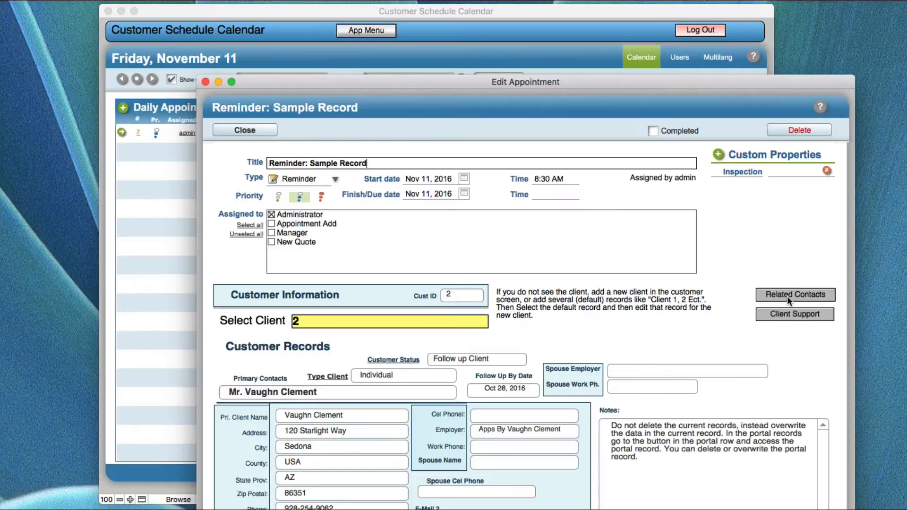
View the client's location map in the reminder's Client Support information, and close the reminder
click(787, 313)
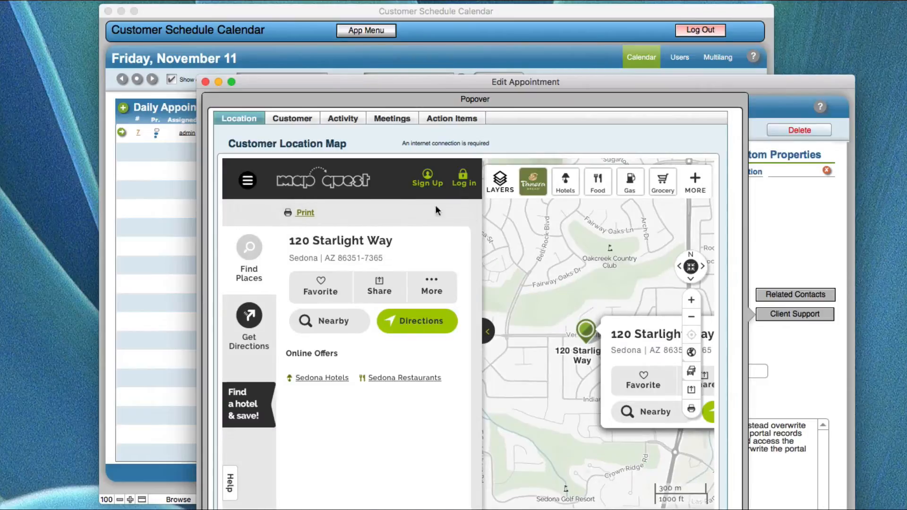
drag(479, 85, 389, 17)
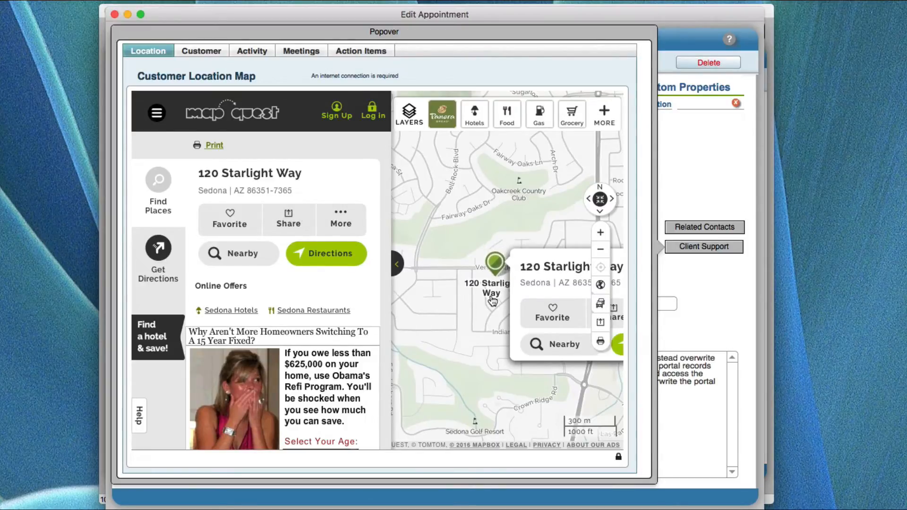
click(694, 248)
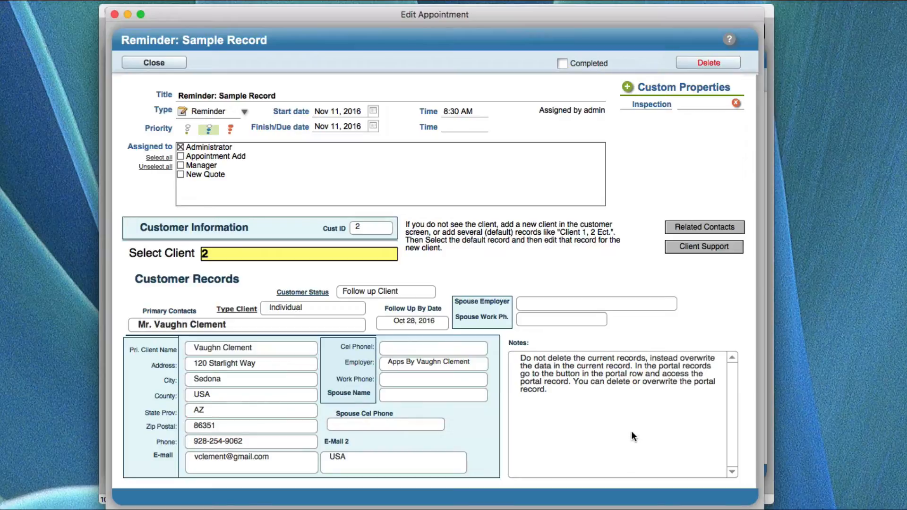
click(167, 64)
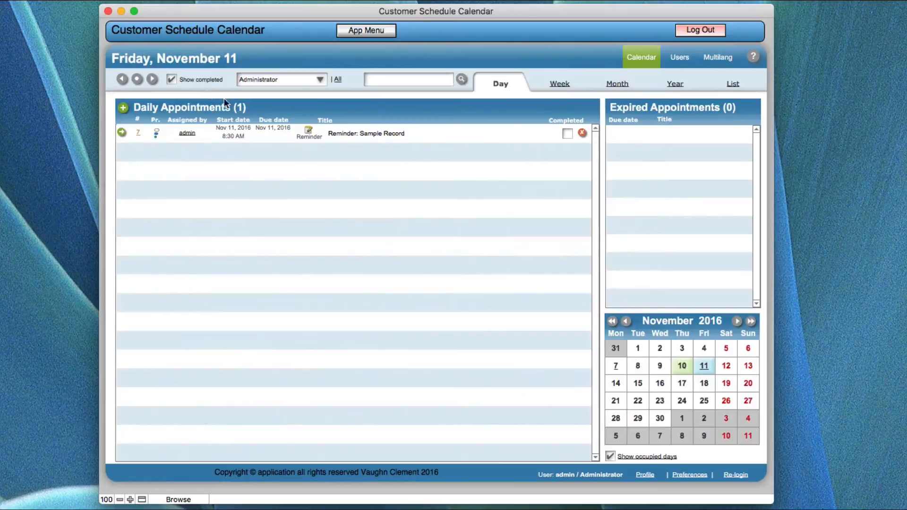
Return to the customer record and view its optional user-defined fields and the Customer Status choices
click(359, 31)
click(262, 52)
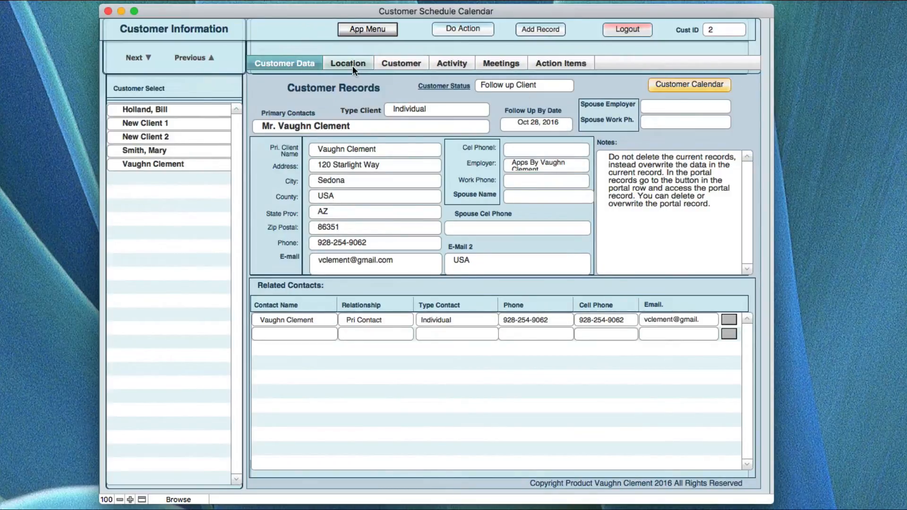
click(398, 63)
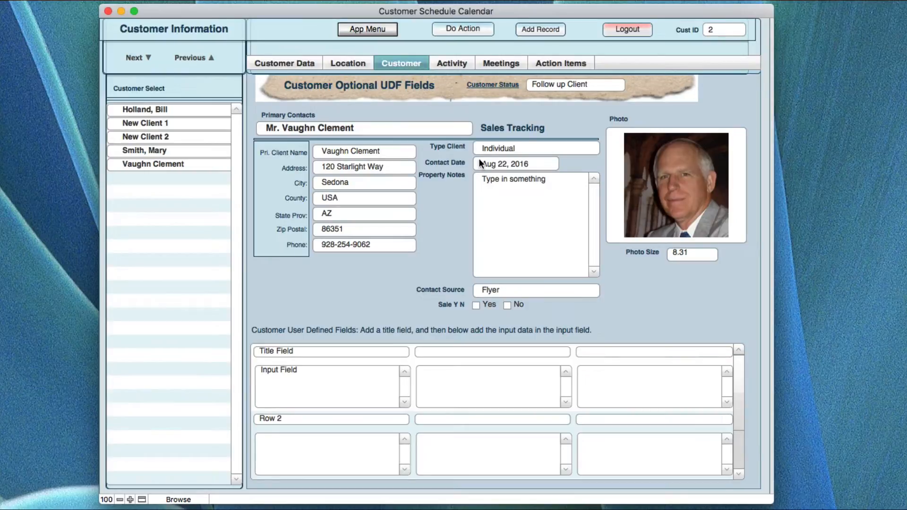
click(564, 84)
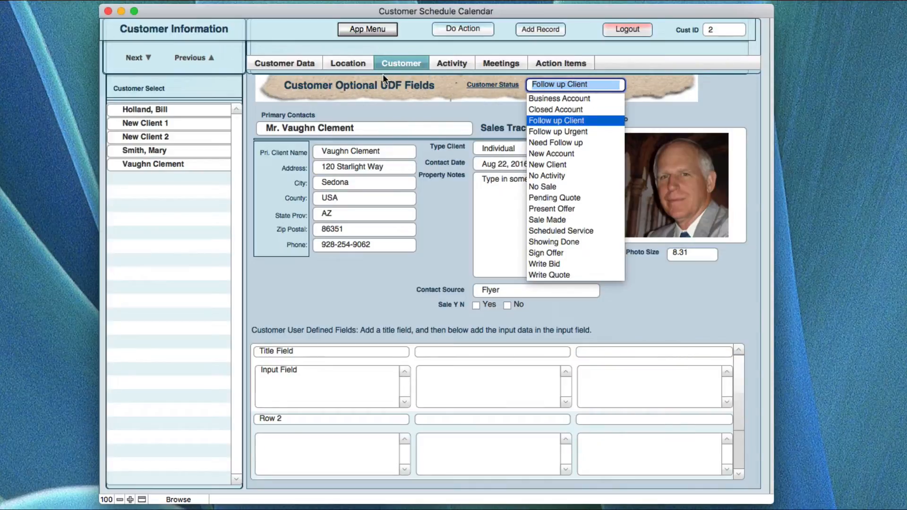
click(402, 280)
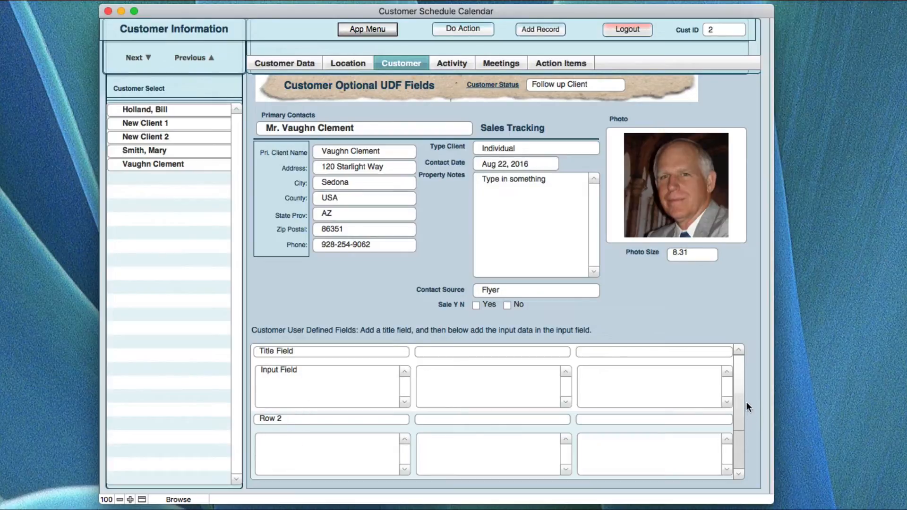
scroll(735, 405, down, 2)
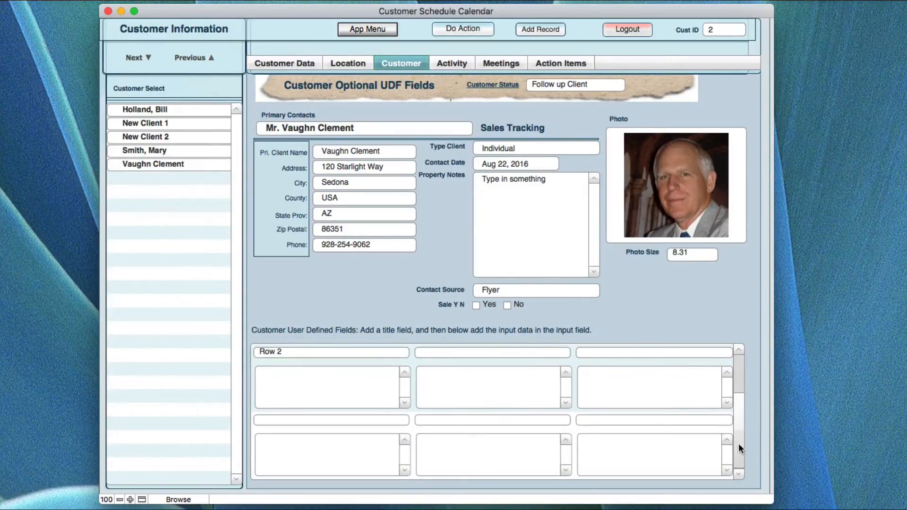
drag(738, 446, 737, 373)
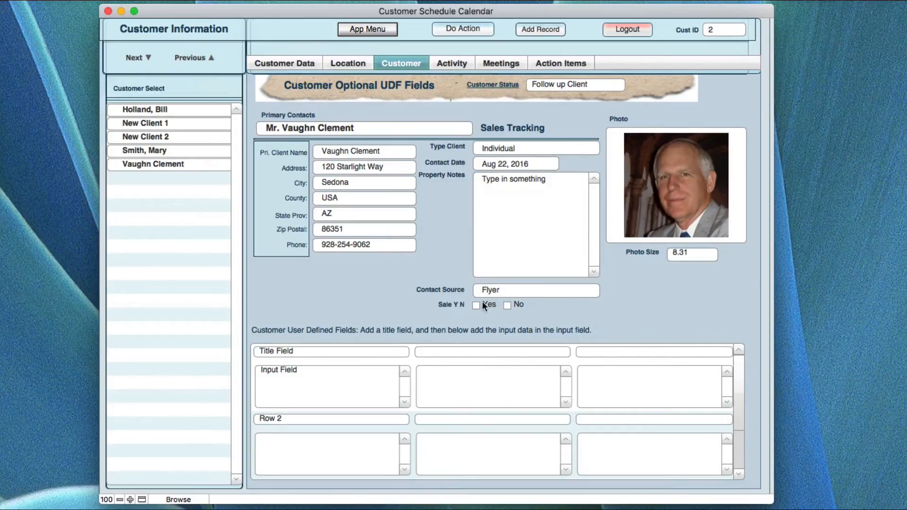
View the first related contact's record and notes in the Contacts Portal, and return to the customer data
click(287, 64)
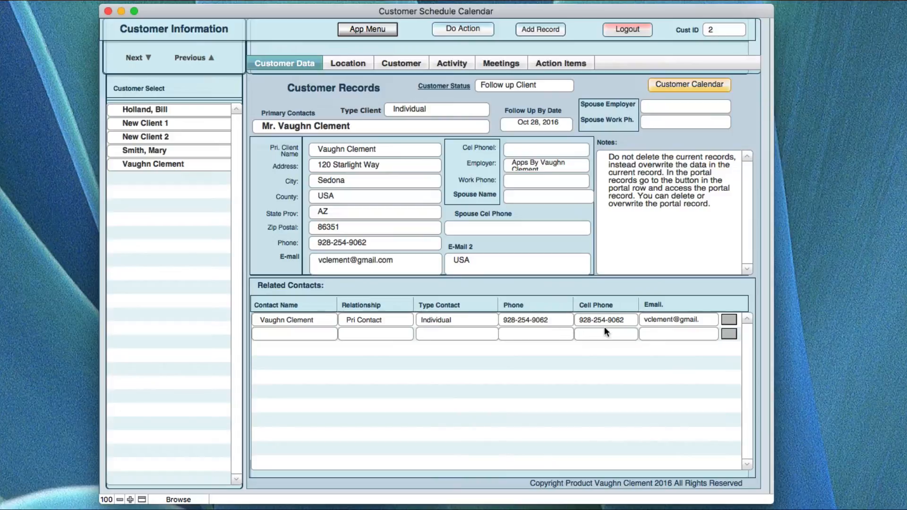
click(727, 324)
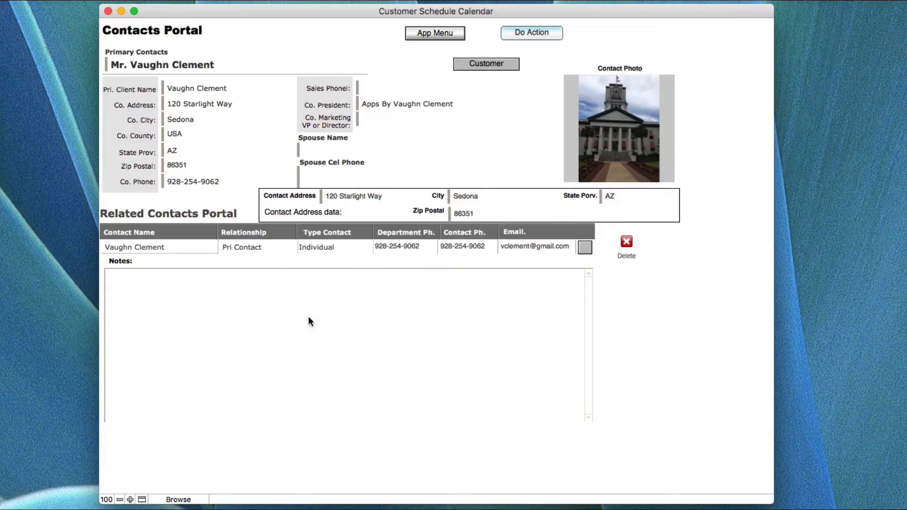
click(246, 323)
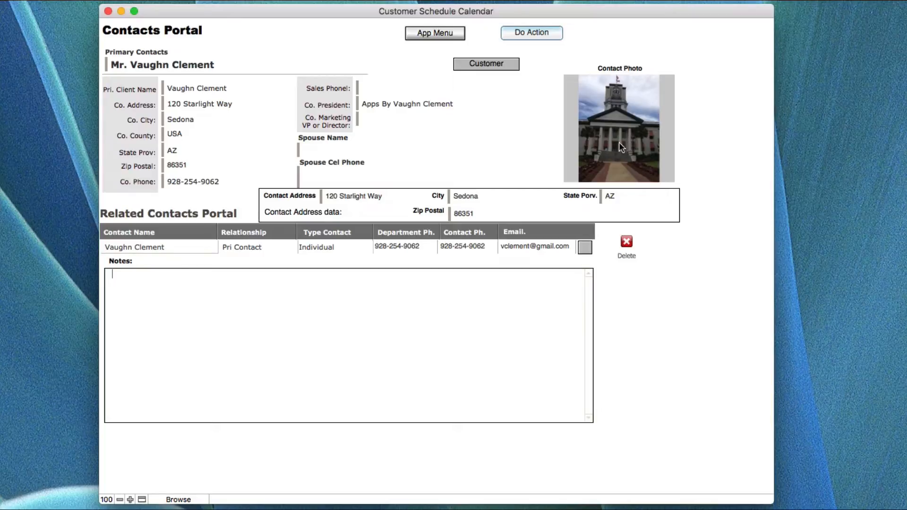
click(480, 63)
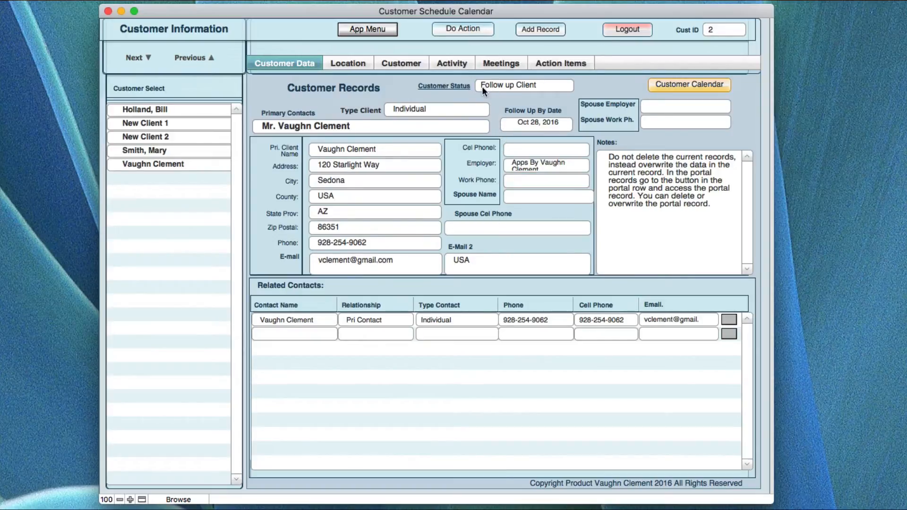
Open the Type Client value list for editing, place the cursor below Retailer, and accept the list
click(440, 106)
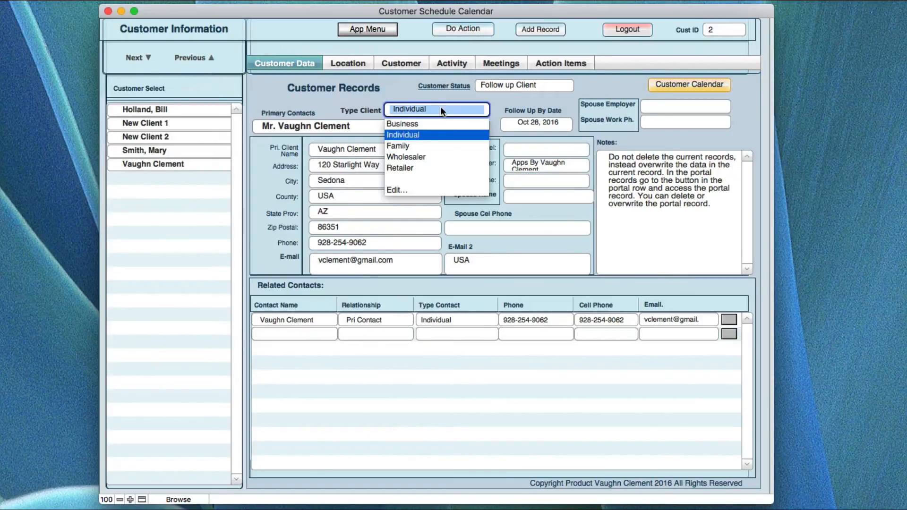
click(396, 188)
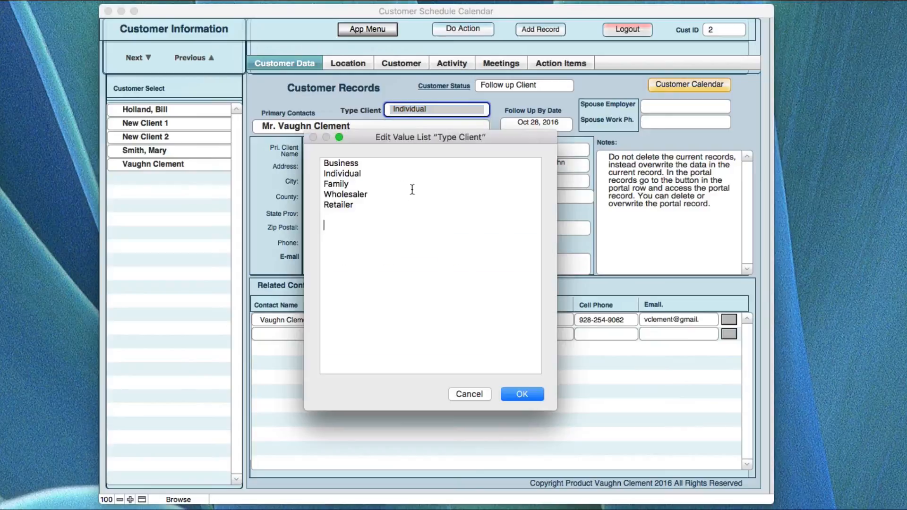
click(332, 211)
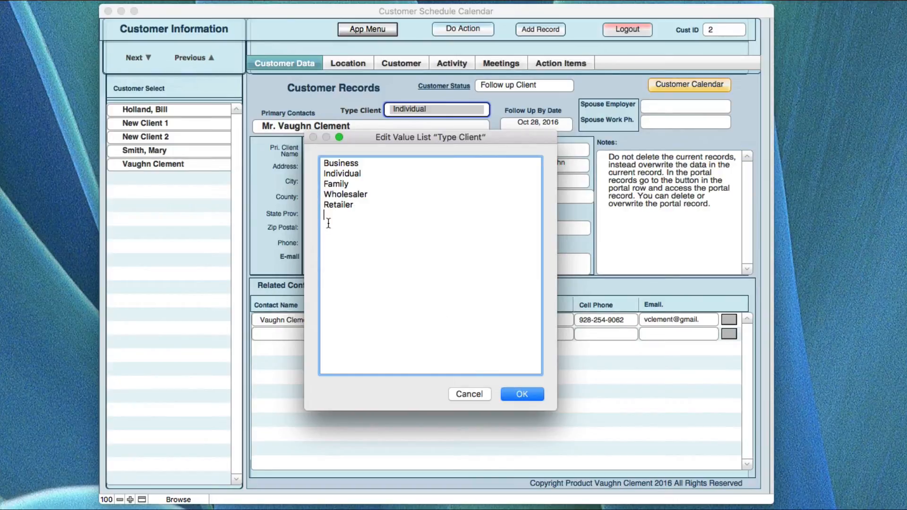
click(531, 393)
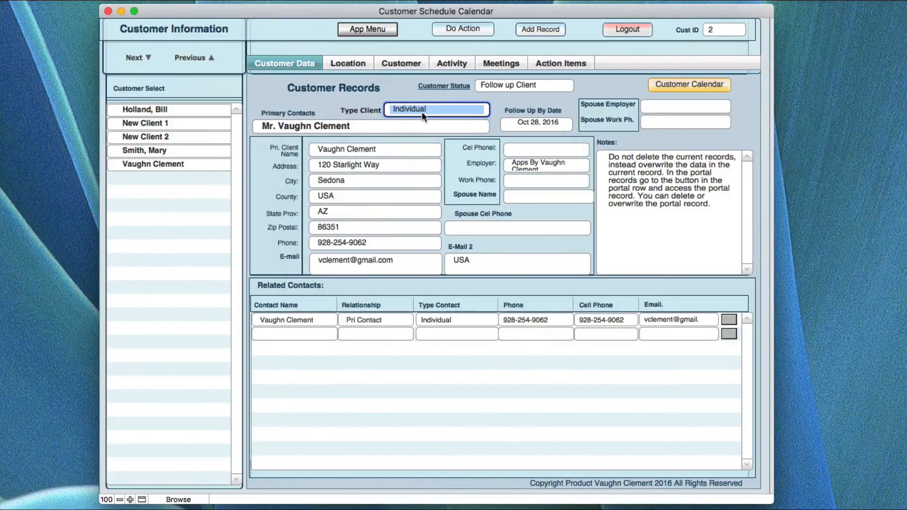
Open the list of customer statuses and look through all its entries
click(450, 90)
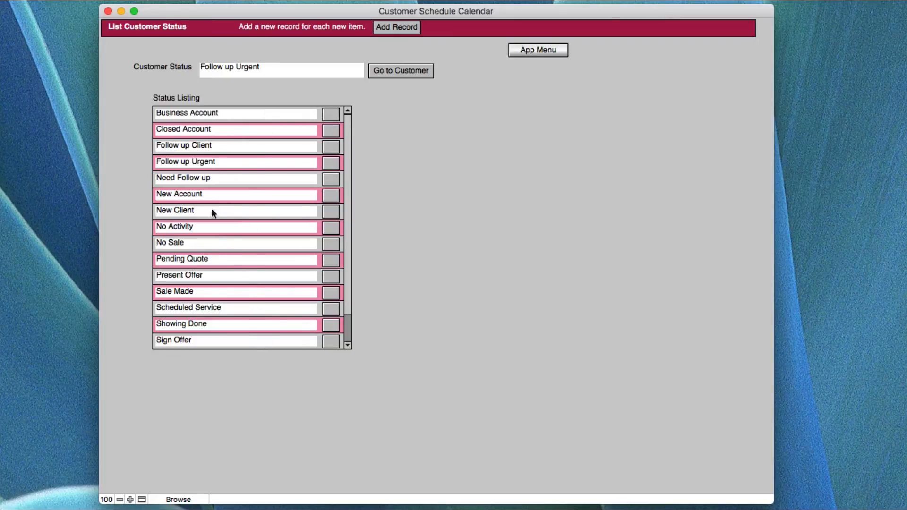
scroll(349, 311, down, 2)
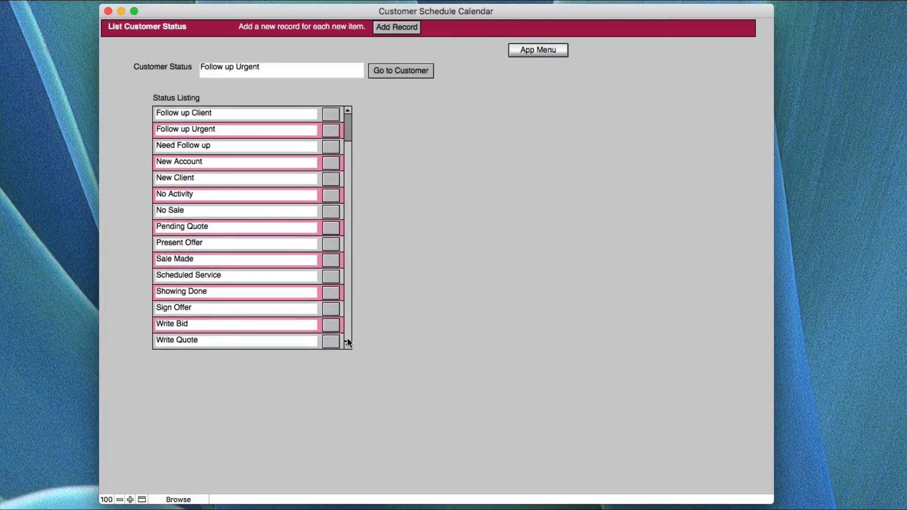
scroll(347, 337, up, 2)
scroll(342, 245, down, 1)
drag(346, 316, 345, 319)
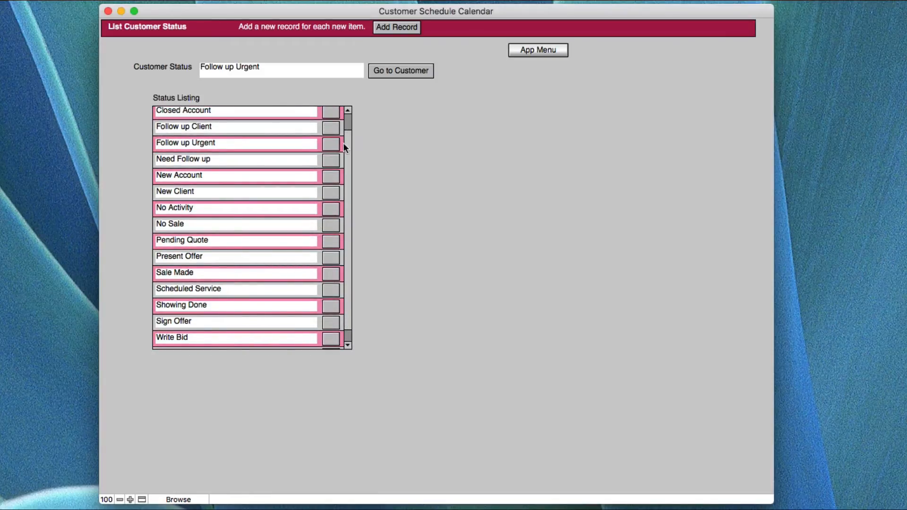
scroll(345, 142, up, 1)
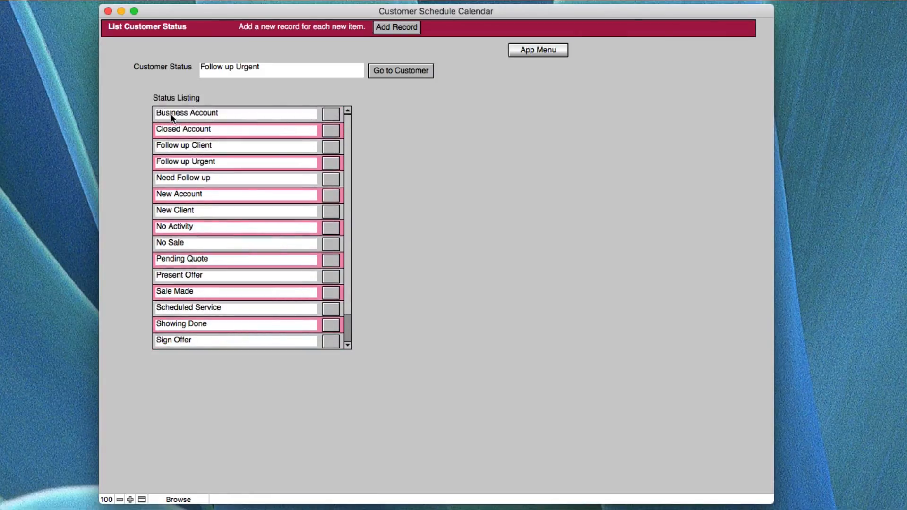
Show the Business Account and Write Bid status records one after the other, and return to the customer record
click(330, 114)
scroll(349, 298, down, 2)
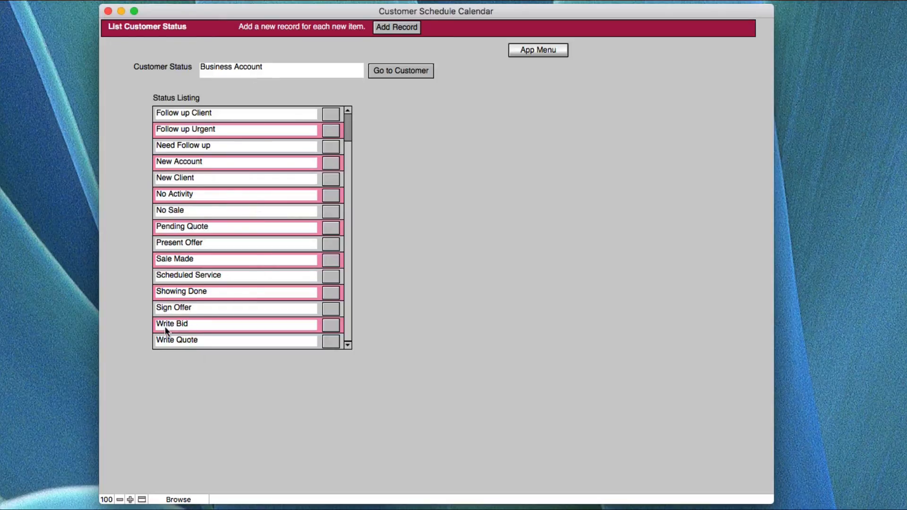
click(326, 326)
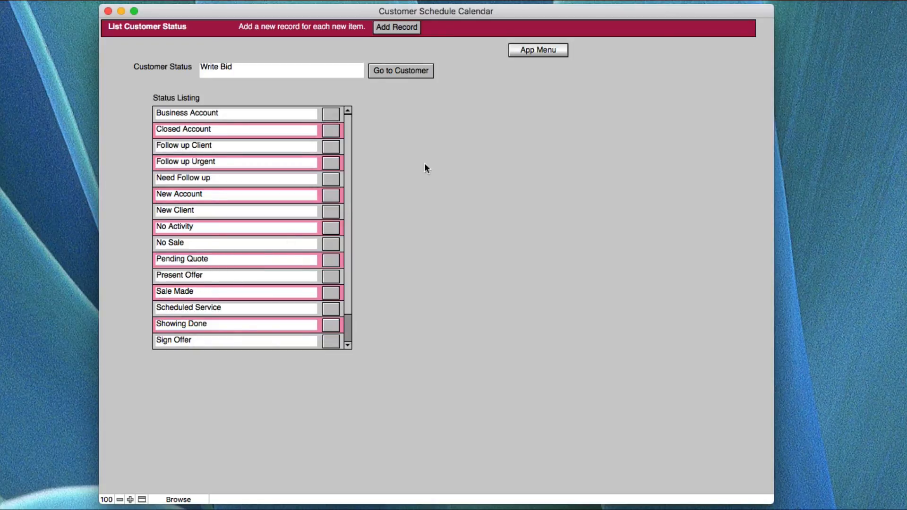
click(531, 52)
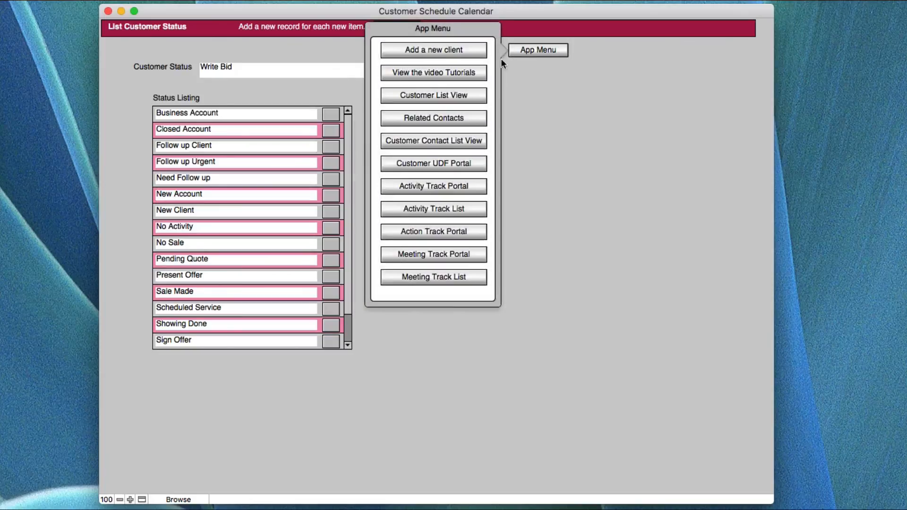
click(422, 51)
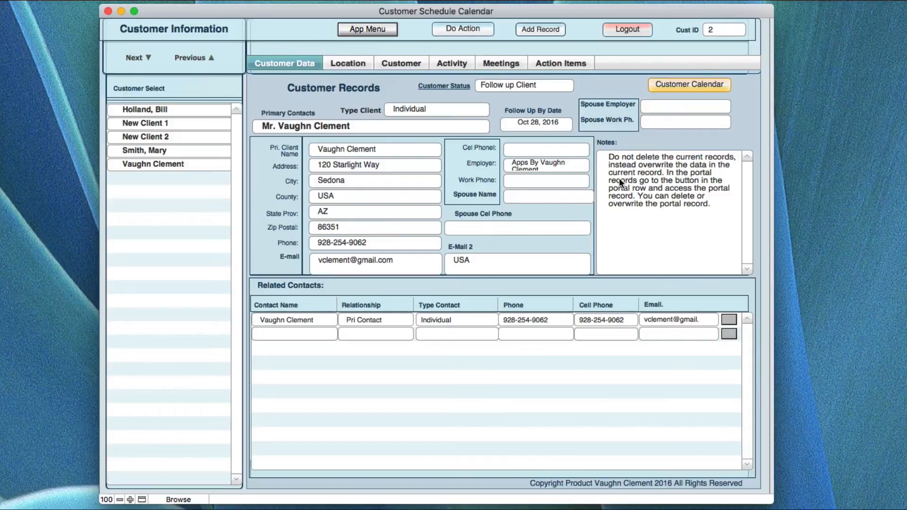
View the customer's activity tracking and the Call Client activity record, and return to the customer data
click(451, 64)
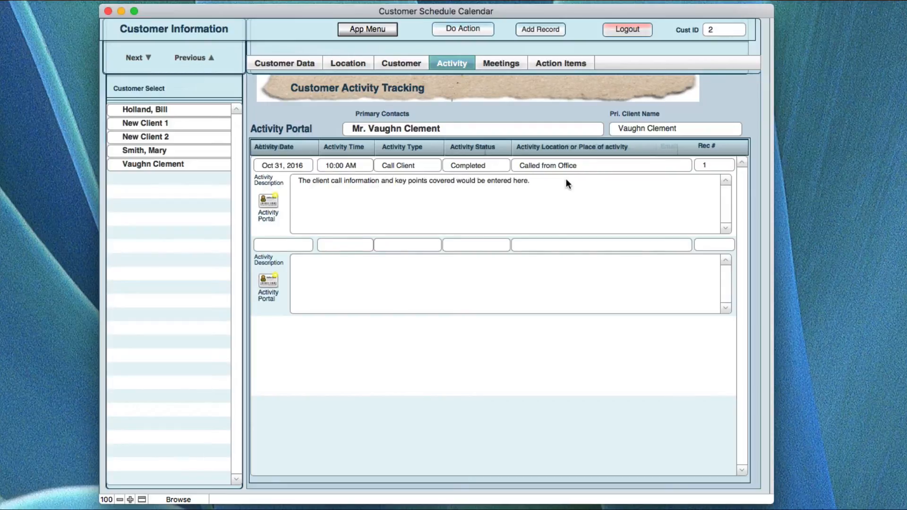
click(269, 201)
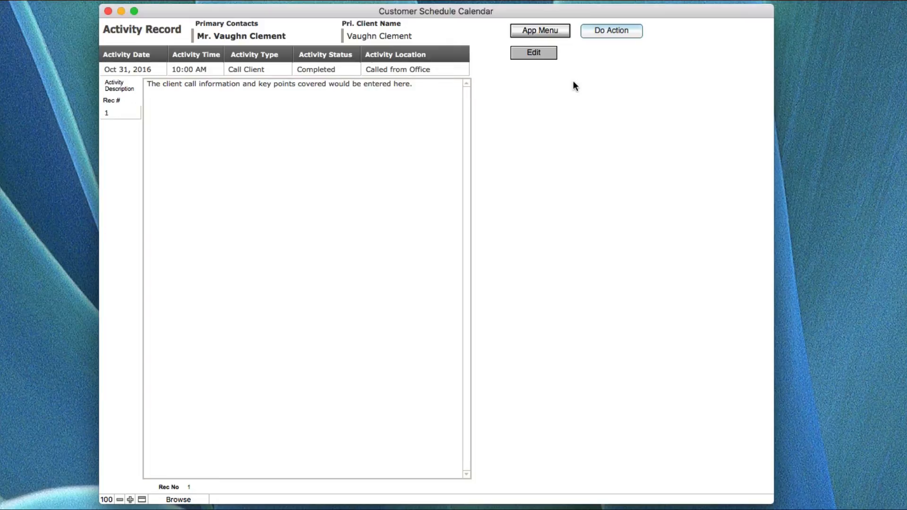
click(534, 53)
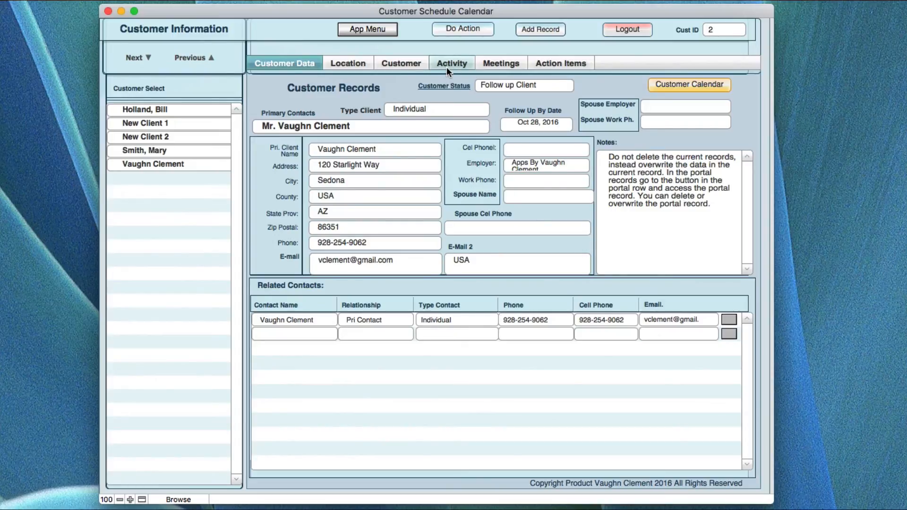
View the customer's Oct 18, 2016 meeting record, leave it through Edit, and show the meeting tracking again
click(493, 65)
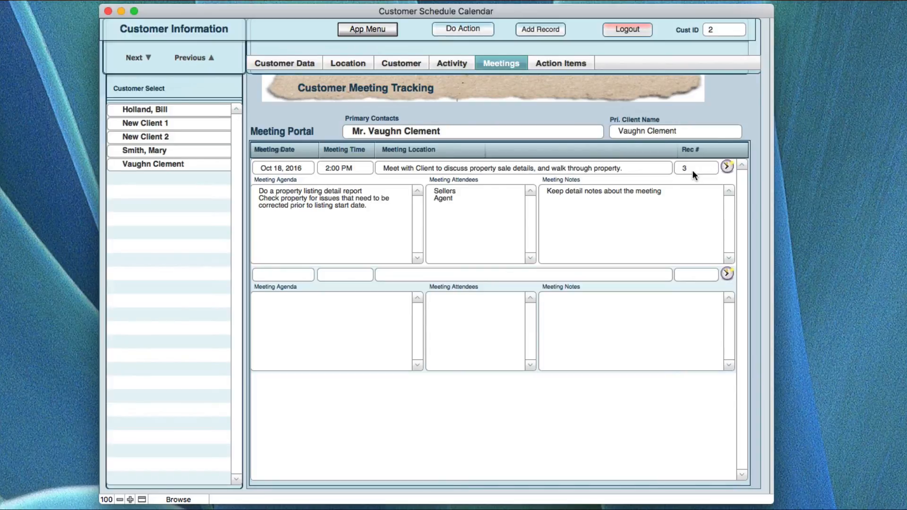
click(726, 168)
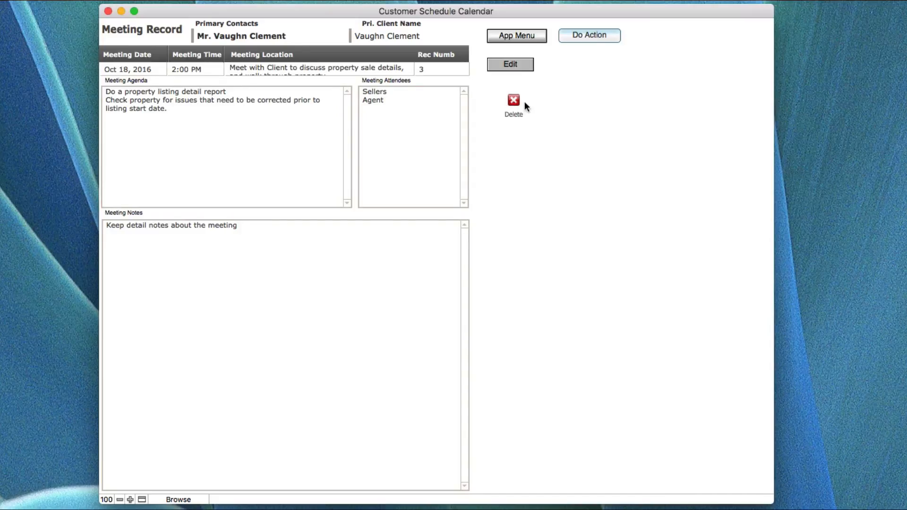
click(510, 65)
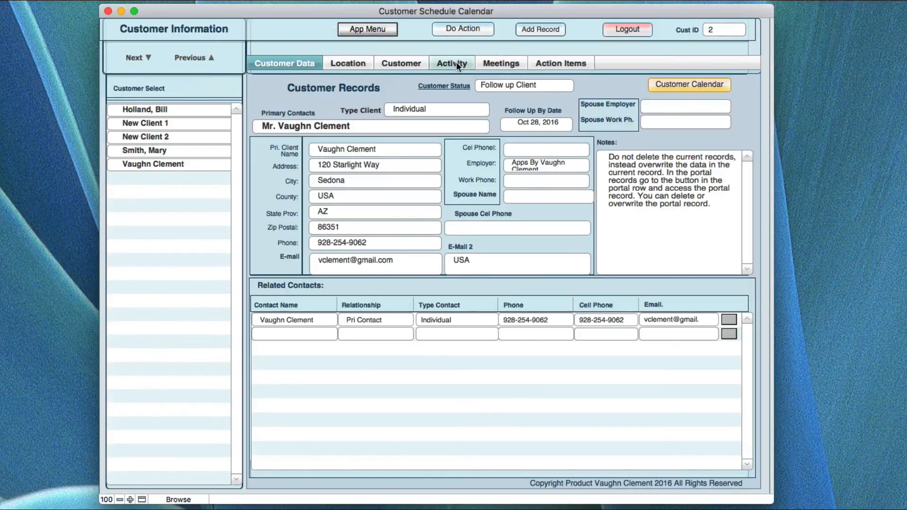
click(502, 64)
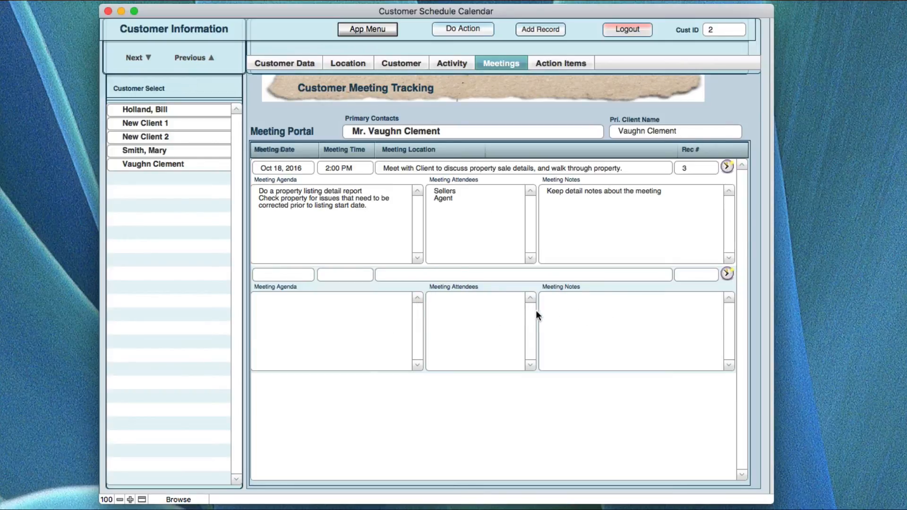
In the customer's action item tracking, replace the action person of the mortgage holder paperwork item with a person's full name
click(557, 63)
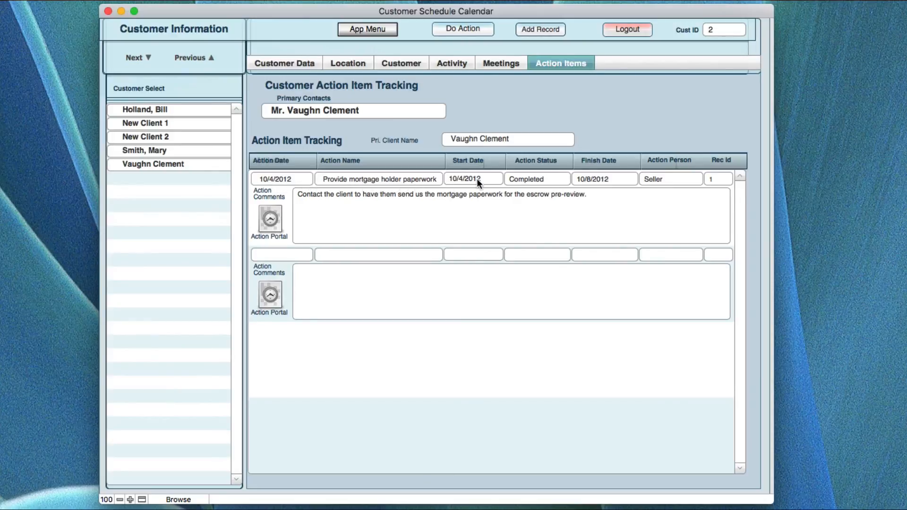
click(524, 180)
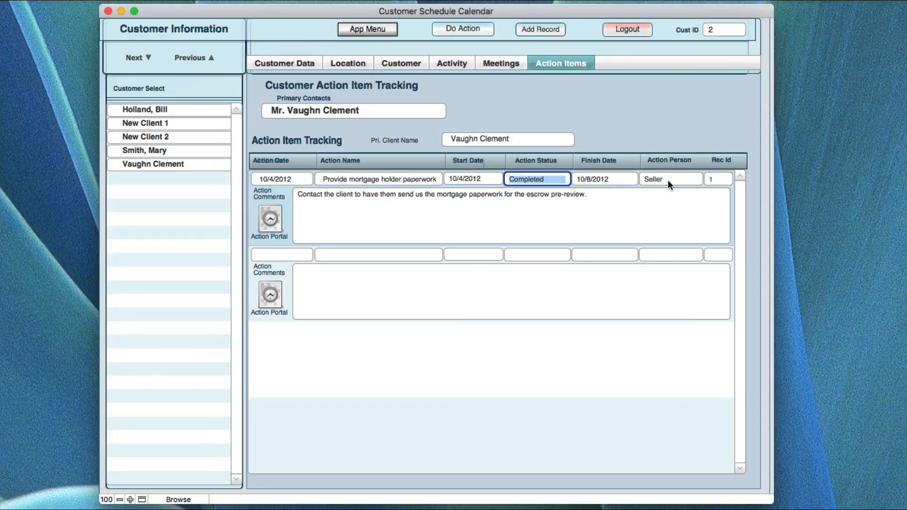
key(Tab)
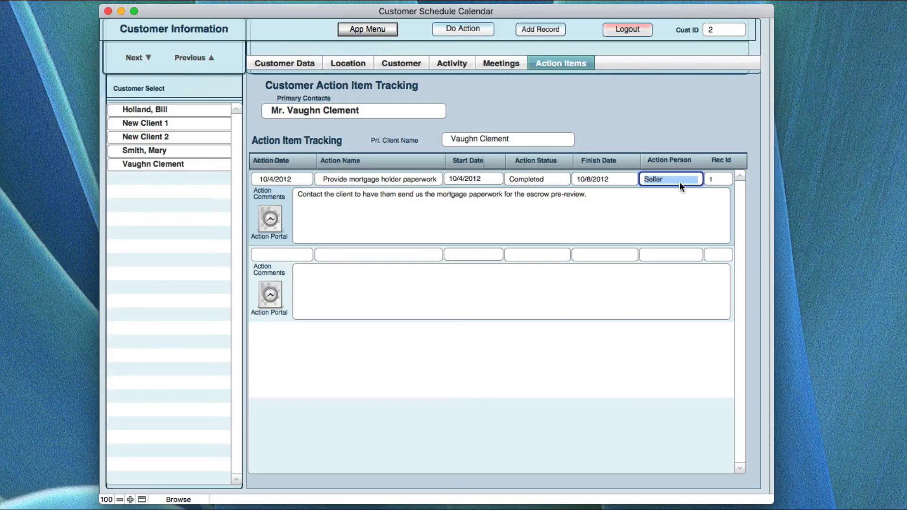
text(Mary Jones)
key(Tab)
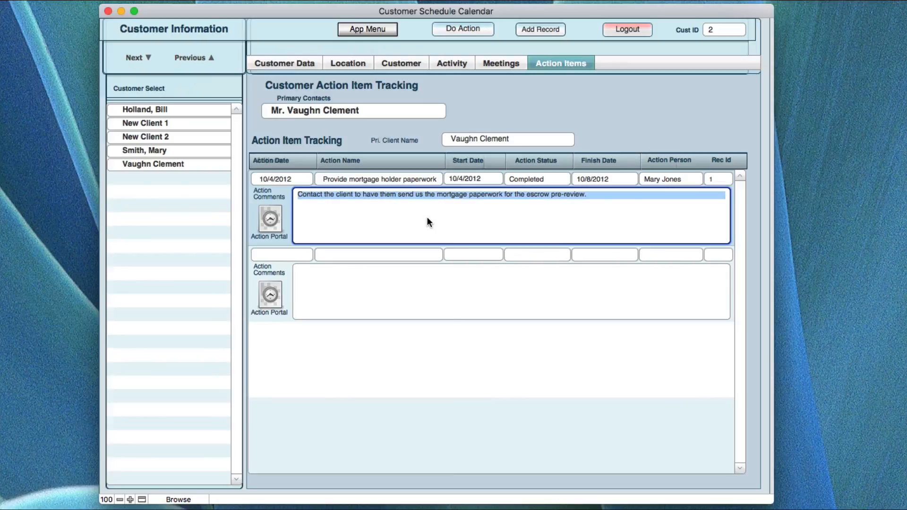
click(622, 126)
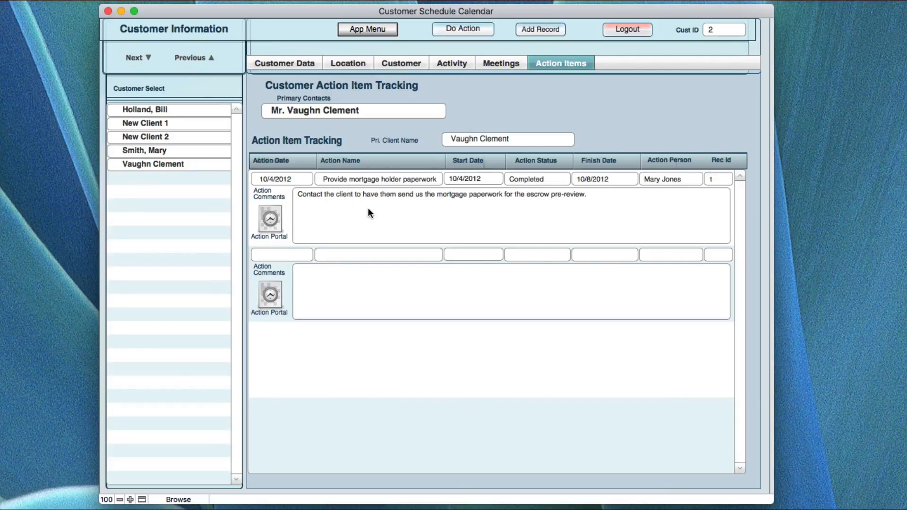
View the full record of the mortgage holder paperwork action item, and return to the customer data through Edit
click(276, 220)
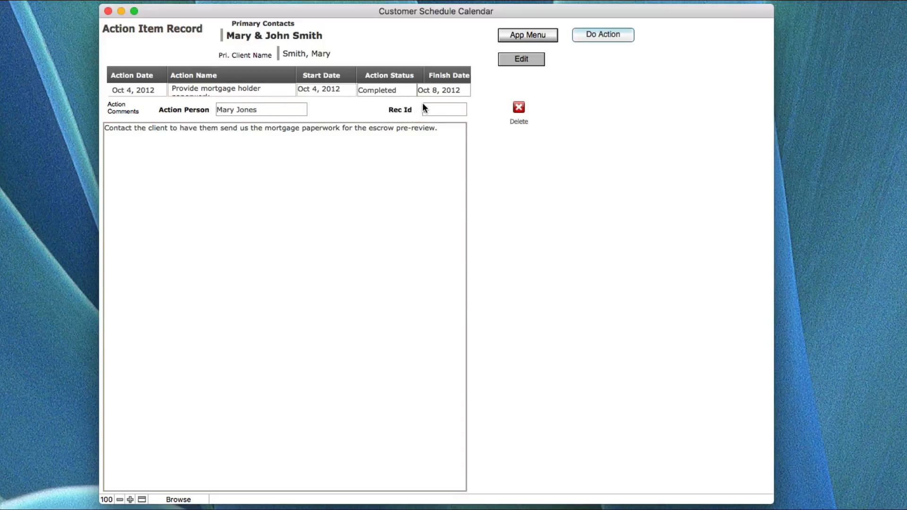
click(516, 60)
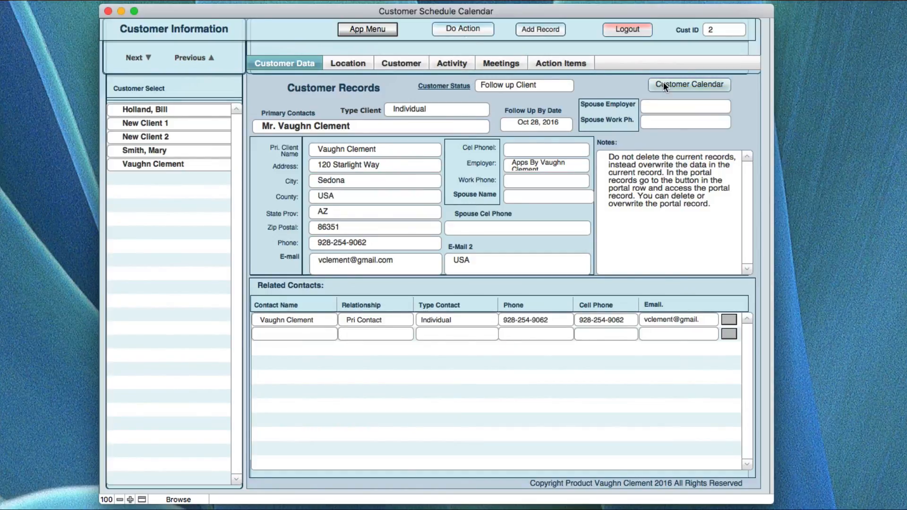
Look over the app's list of available views and portals from the customer record without choosing any
click(368, 30)
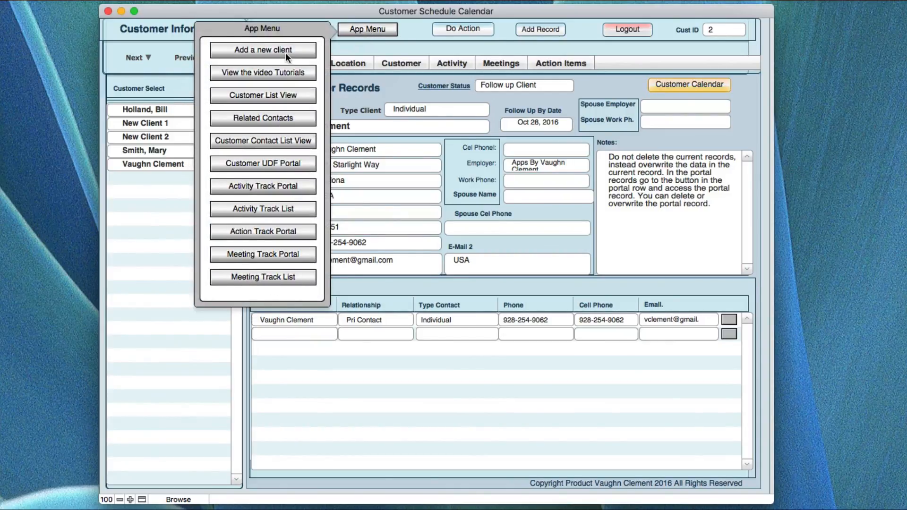
click(599, 85)
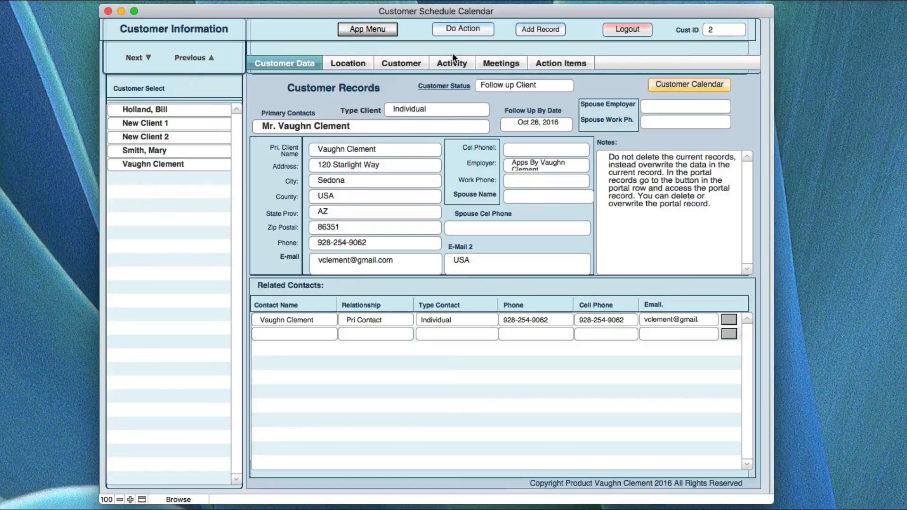
click(375, 30)
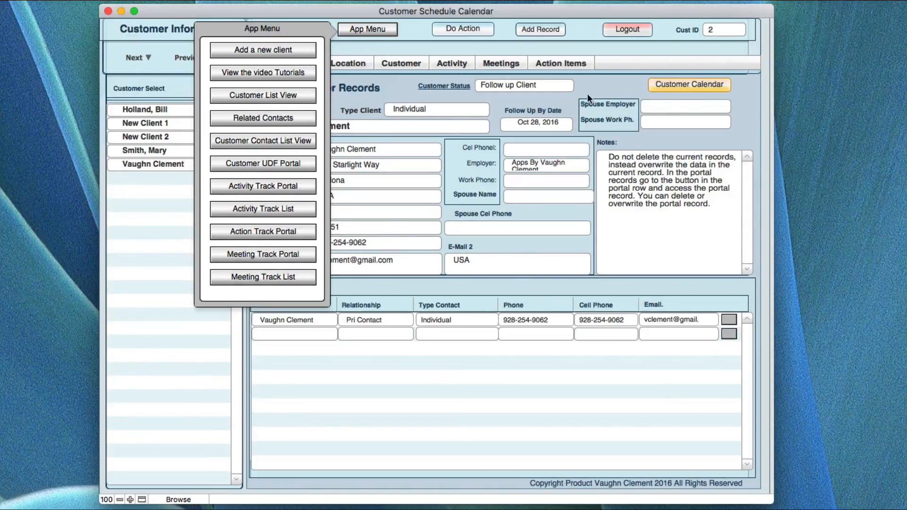
click(613, 89)
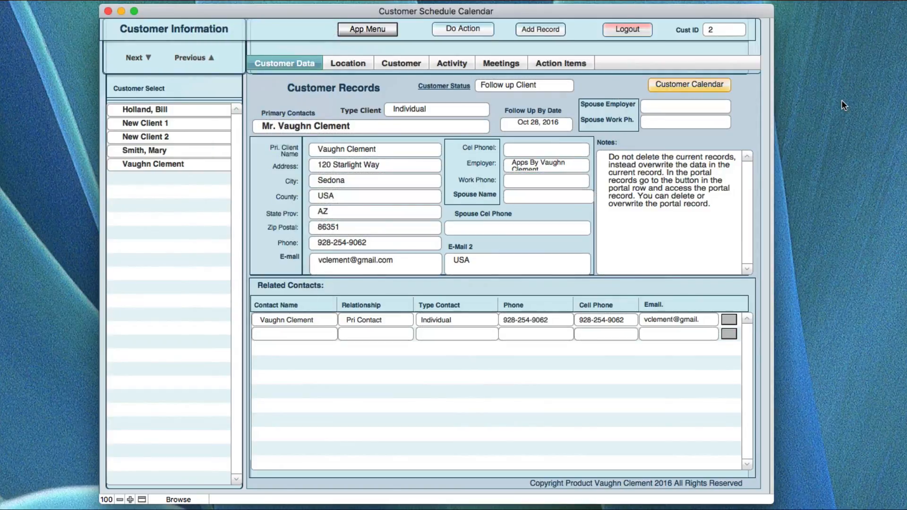